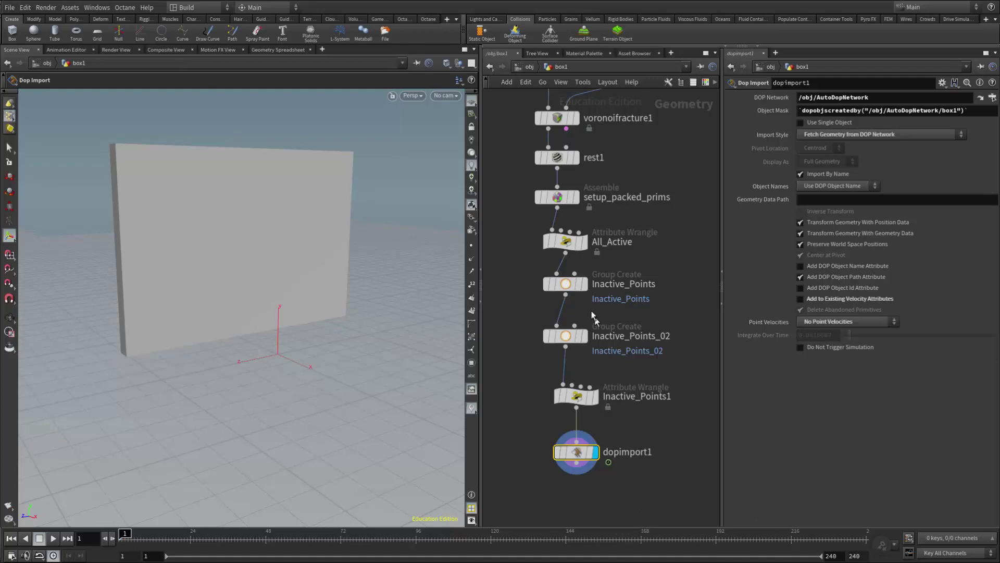
# Box-select the All_Active, Inactive_Points, Inactive_Points_02 and Inactive_Points1 nodes.
pyautogui.click(569, 286)
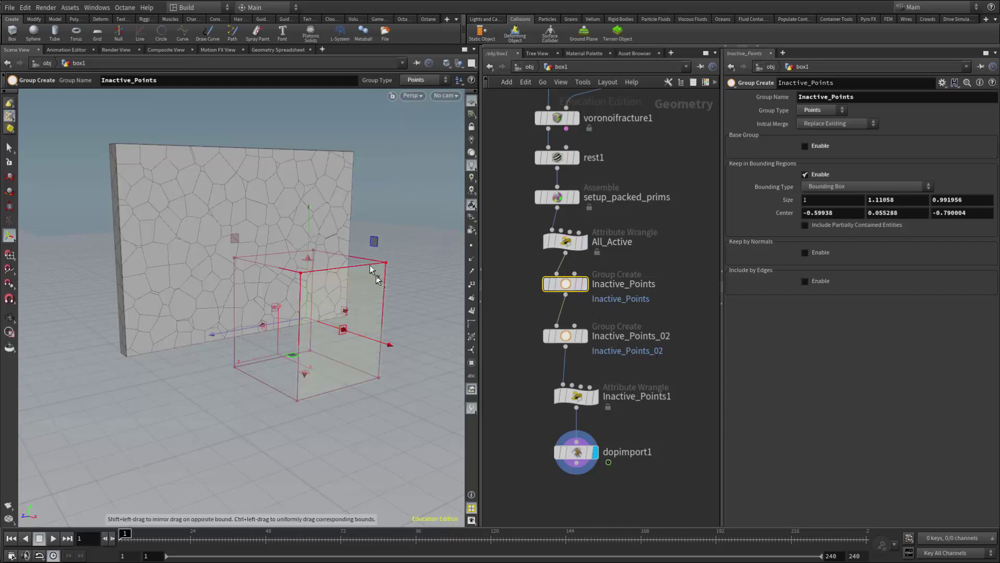
pyautogui.moveTo(572, 284)
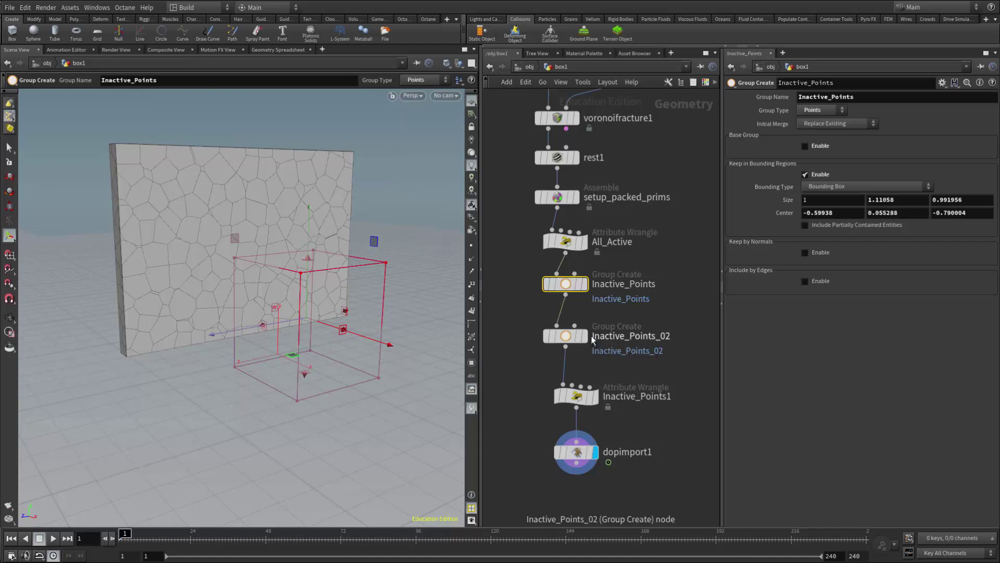
pyautogui.moveTo(528, 295); pyautogui.dragTo(625, 412)
pyautogui.click(500, 230)
pyautogui.moveTo(501, 230); pyautogui.dragTo(636, 415)
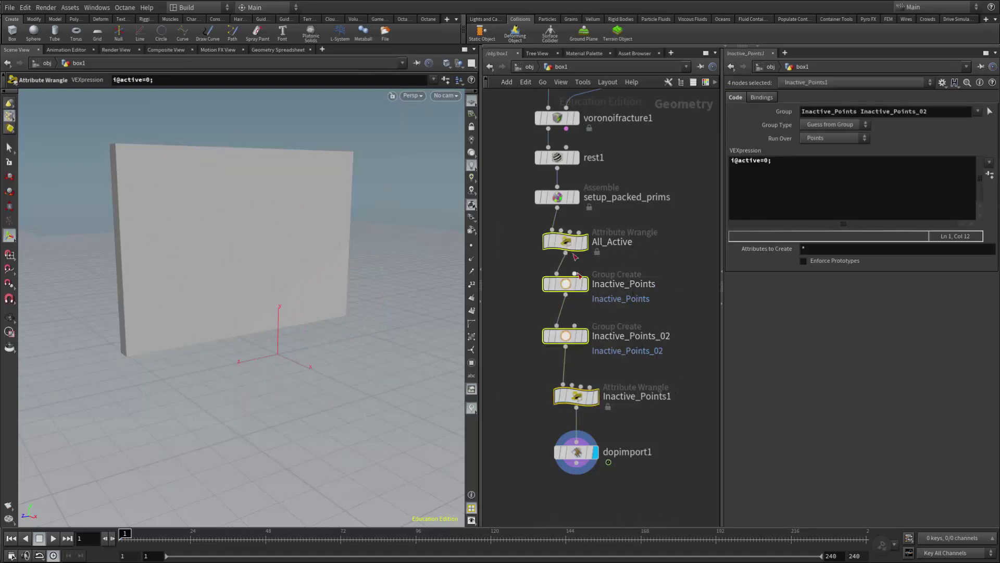
# Delete the four group nodes, then lay out and frame the box1 network.
pyautogui.press('Delete')
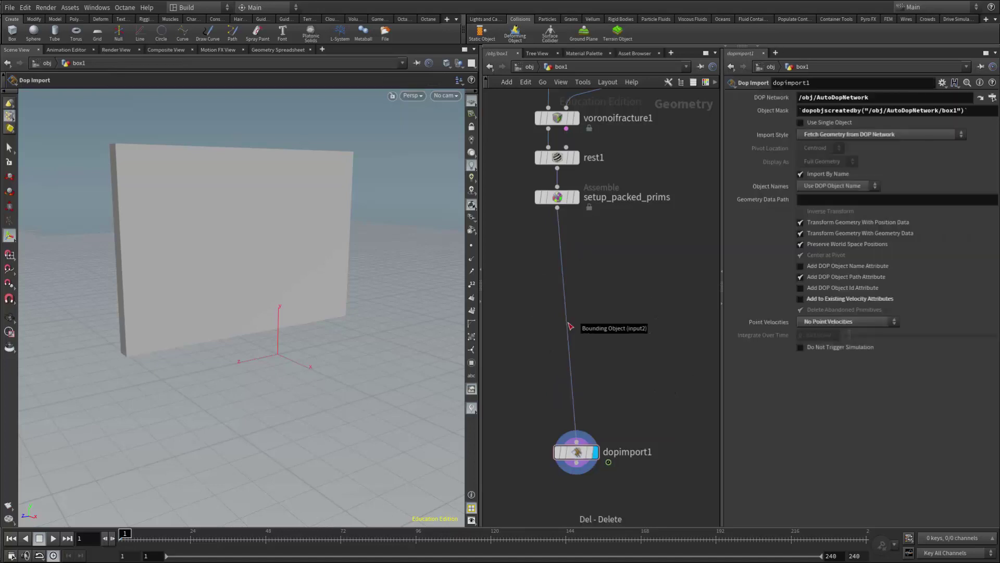
pyautogui.press('l')
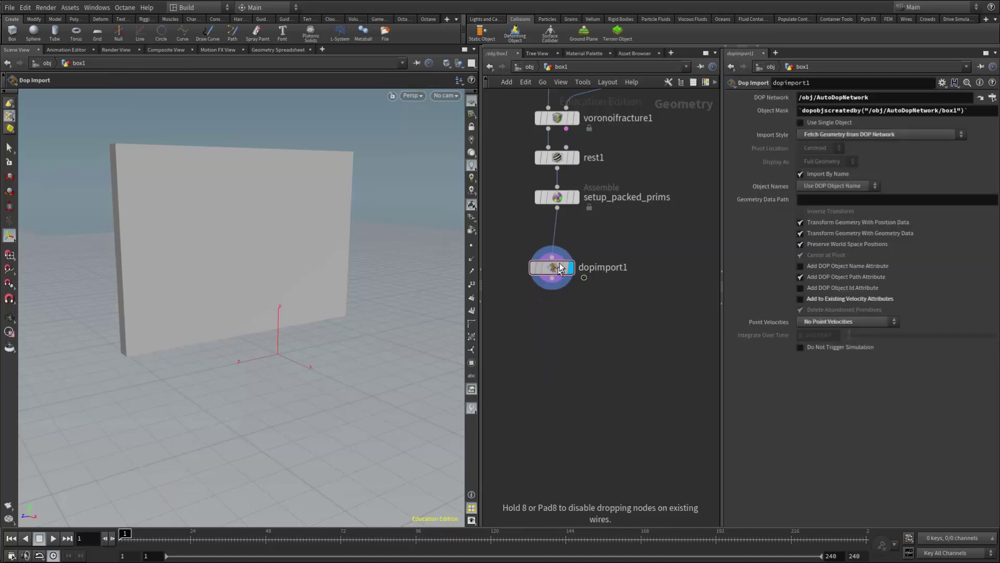
pyautogui.press('h')
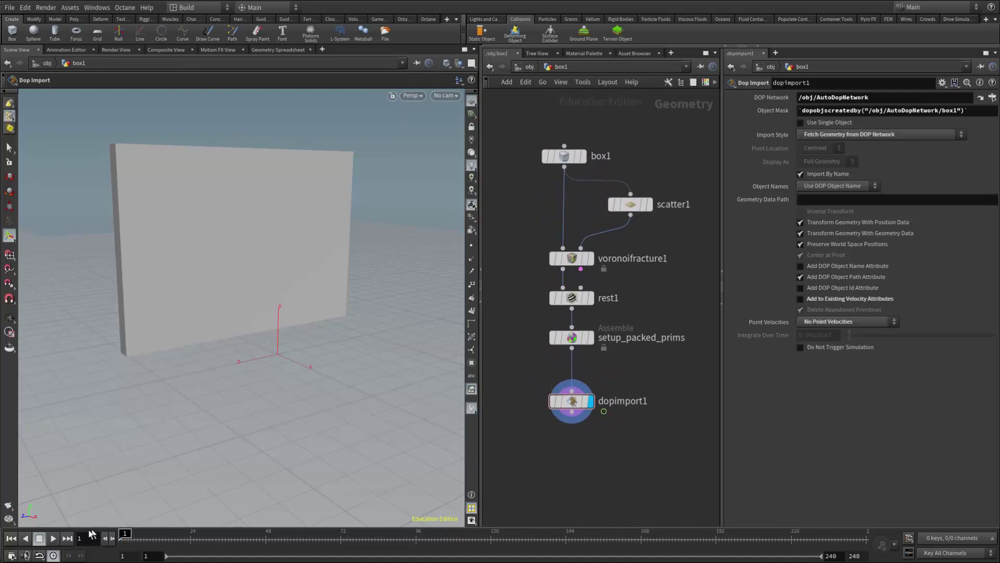
# Play the wall collapse, reset to frame 1, and return to the obj level.
pyautogui.click(54, 539)
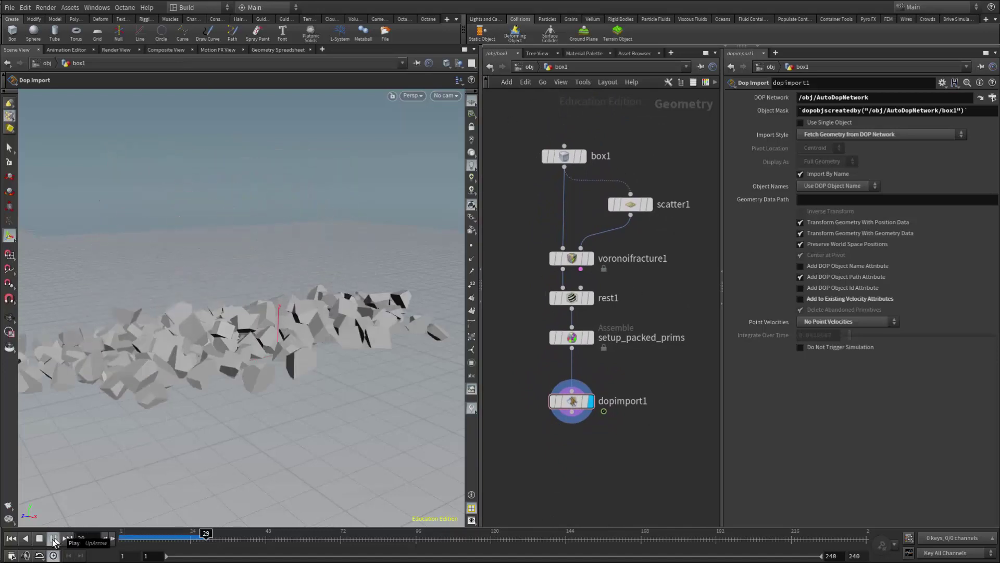
pyautogui.click(39, 538)
pyautogui.click(11, 538)
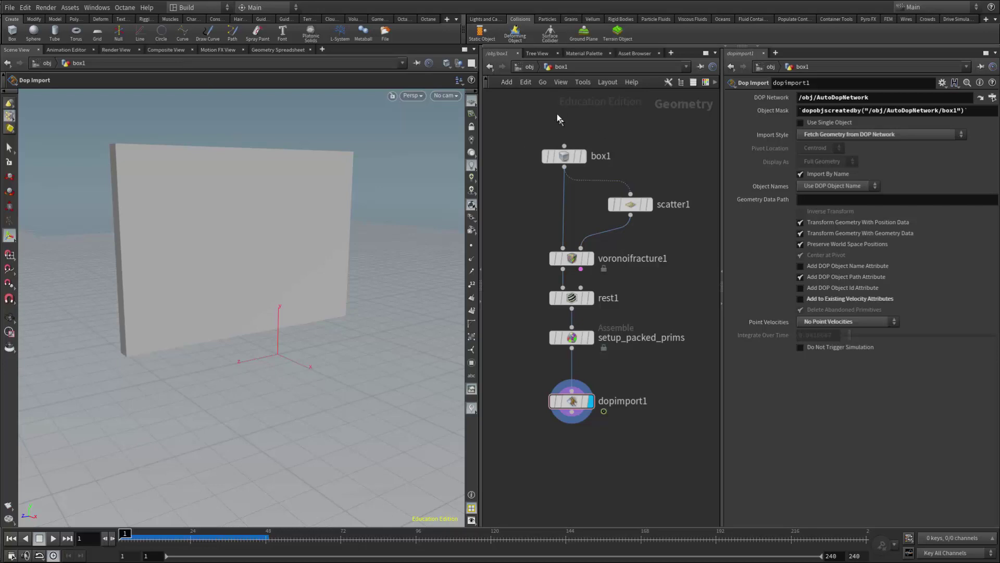
pyautogui.click(526, 68)
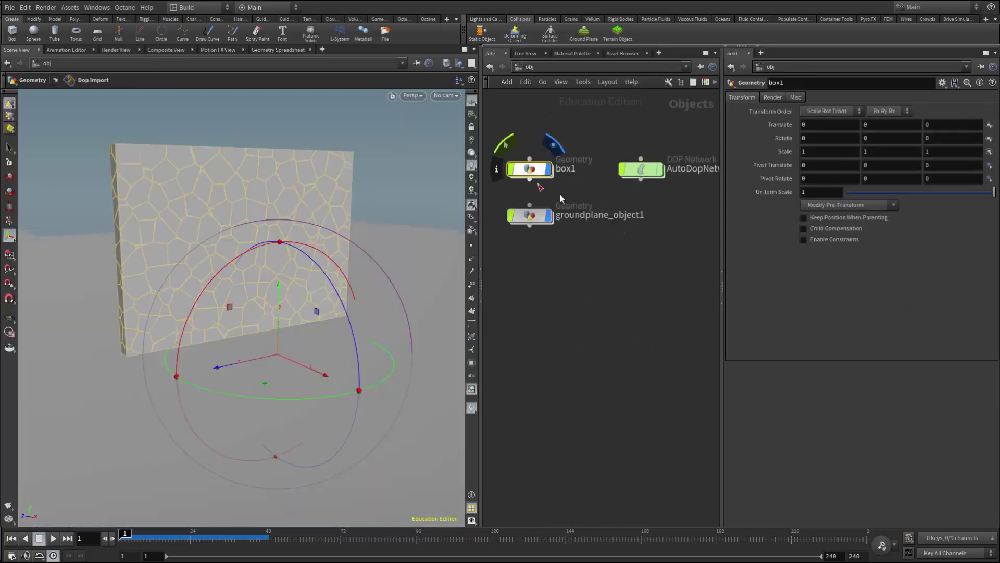
# Open AutoDopNetwork, lay out its nodes, widen the network pane and frame everything.
pyautogui.doubleClick(648, 173)
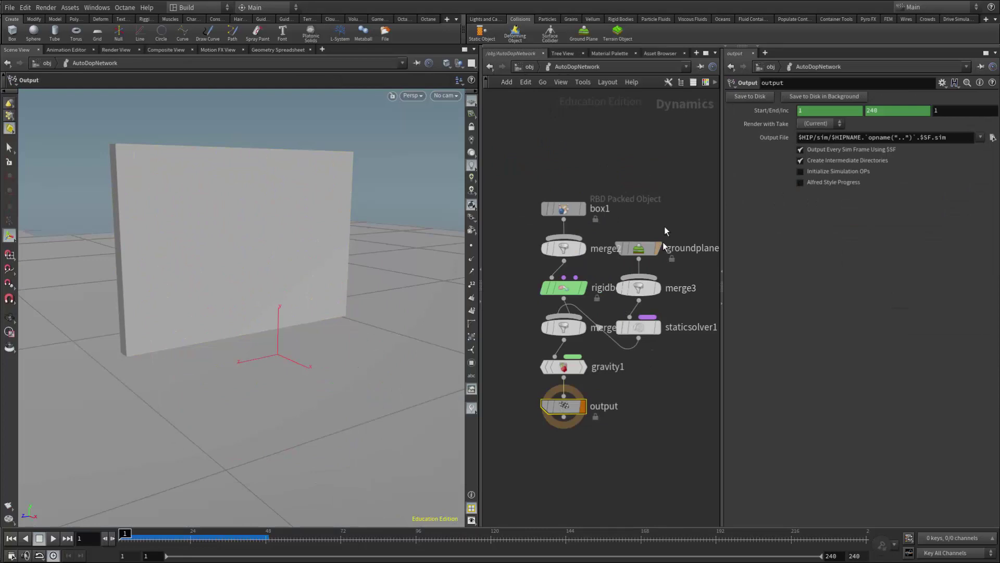
pyautogui.press('l')
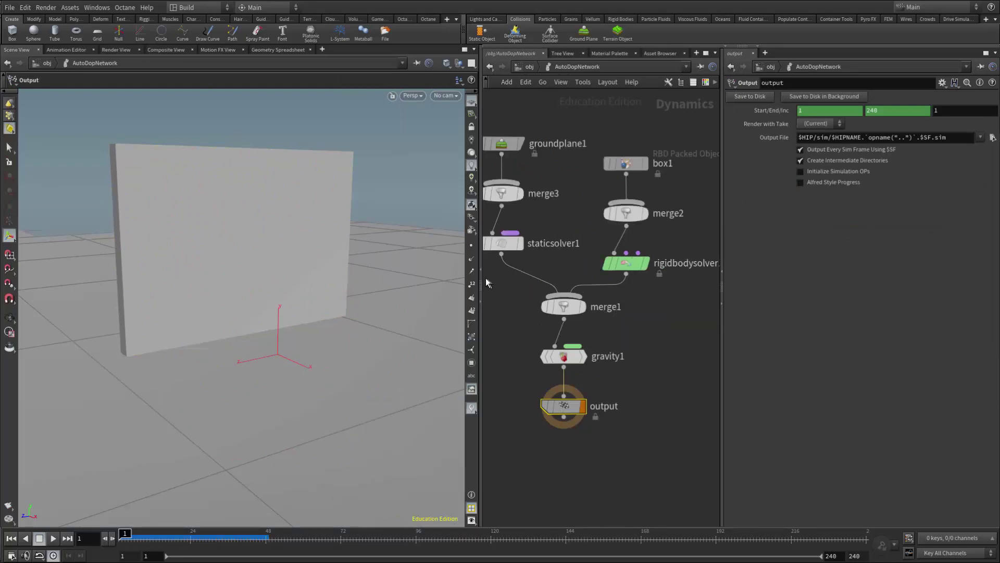
pyautogui.moveTo(724, 222); pyautogui.dragTo(805, 222)
pyautogui.press('h')
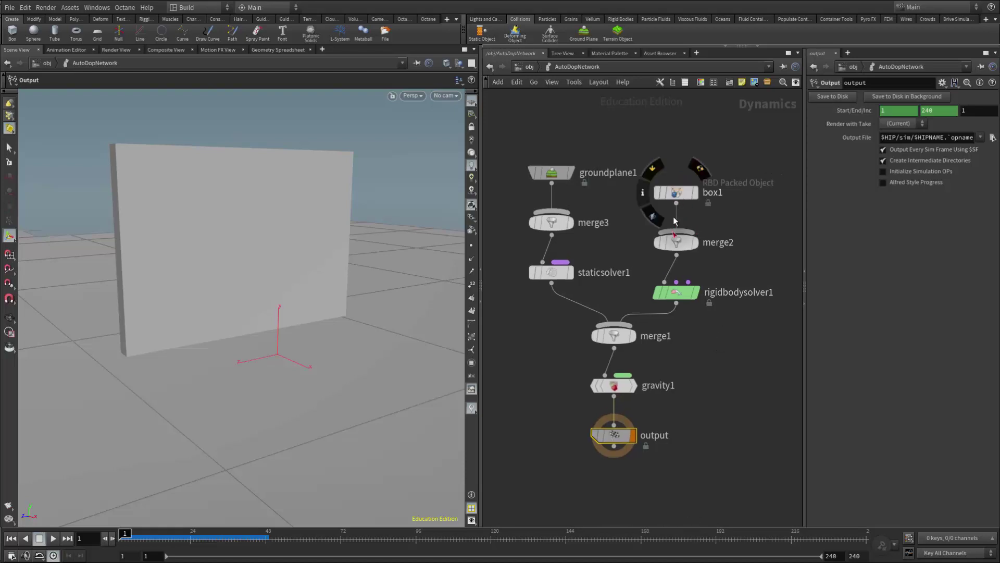
pyautogui.moveTo(740, 359); pyautogui.dragTo(715, 348, button='middle')
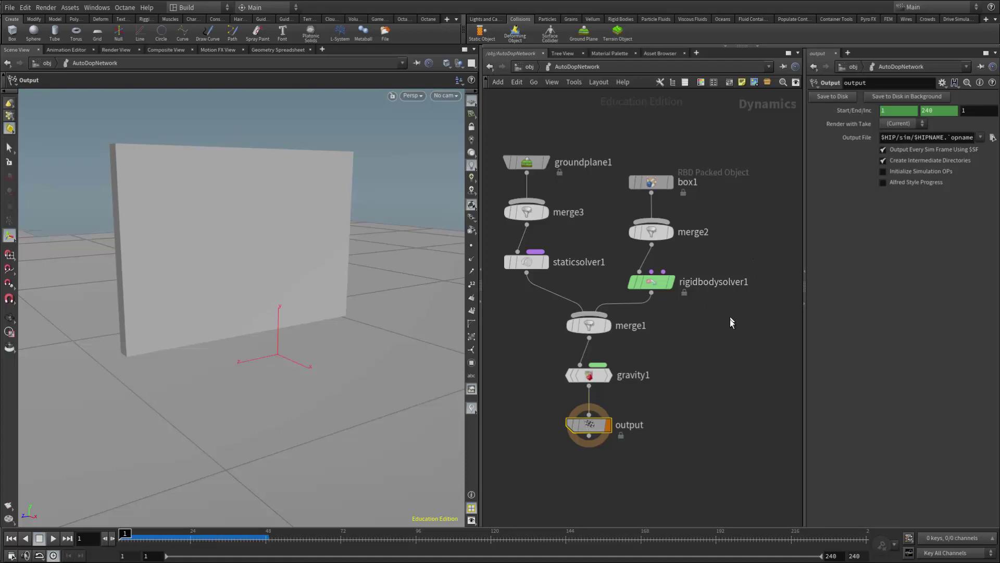
pyautogui.moveTo(727, 324); pyautogui.dragTo(718, 322, button='middle')
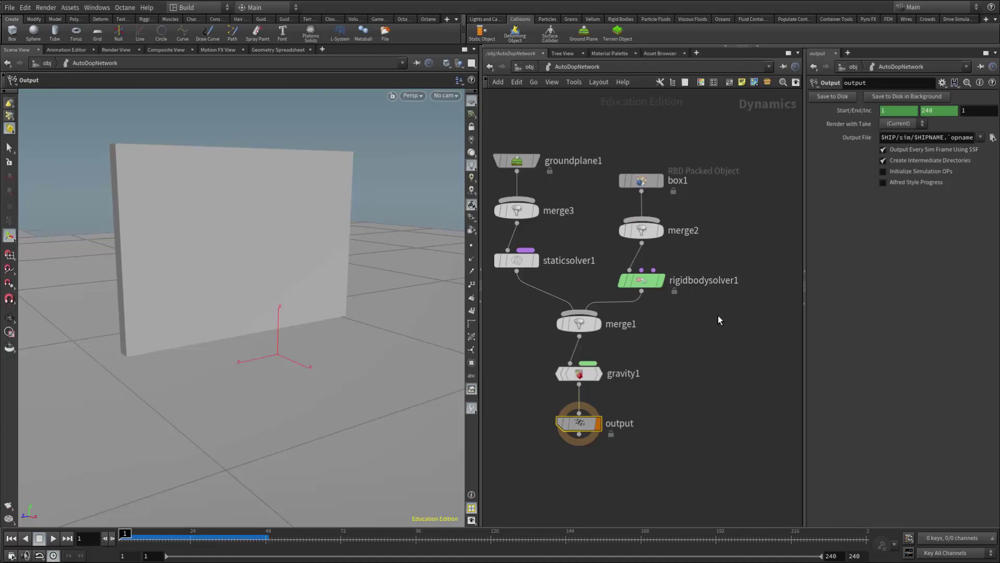
pyautogui.moveTo(717, 320); pyautogui.dragTo(695, 319, button='middle')
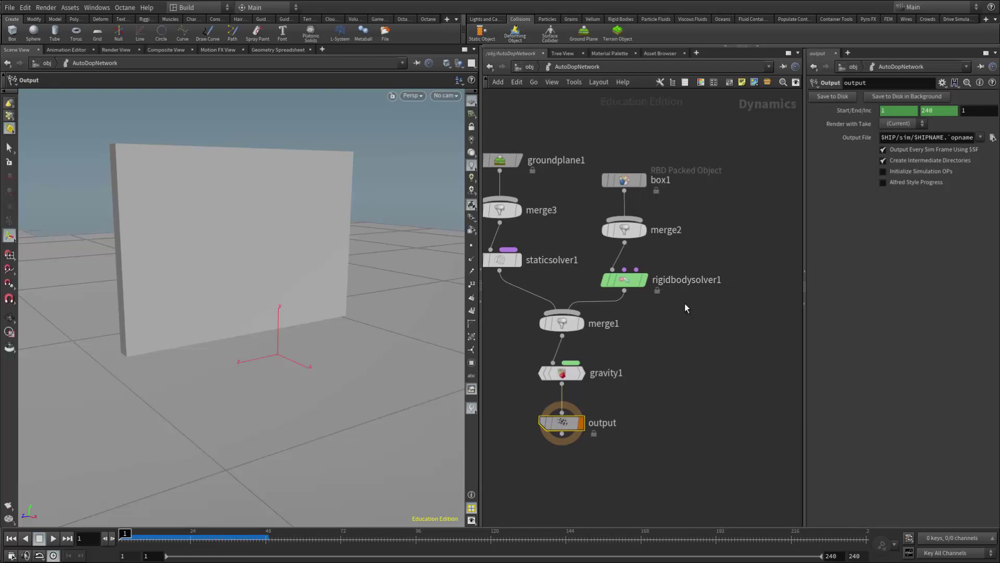
# Add a Multiple Solver node below rigidbodysolver1 and bring up the Solvers menu again.
pyautogui.press('Tab')
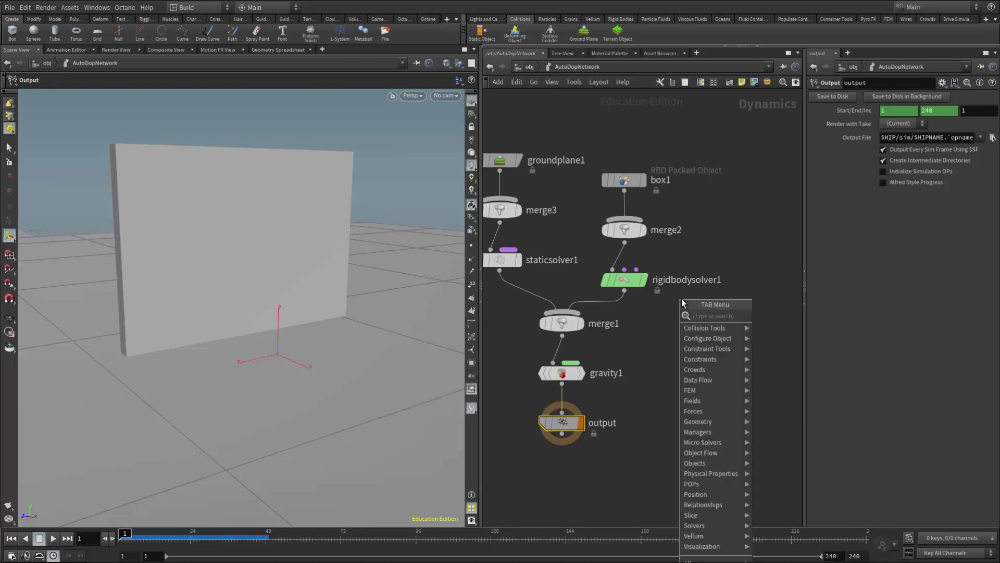
pyautogui.moveTo(701, 527)
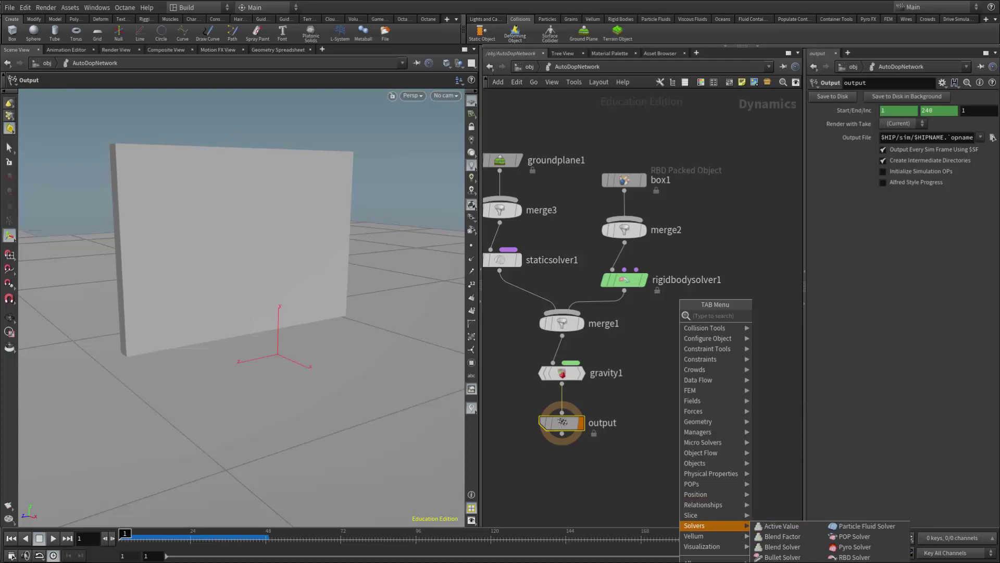
pyautogui.click(781, 526)
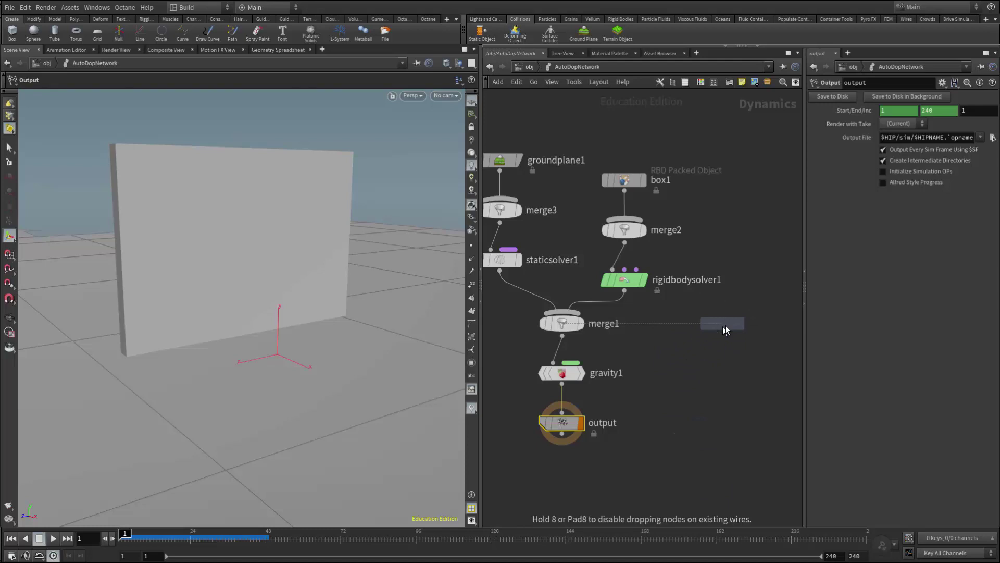
pyautogui.click(723, 327)
pyautogui.moveTo(765, 326); pyautogui.dragTo(696, 327)
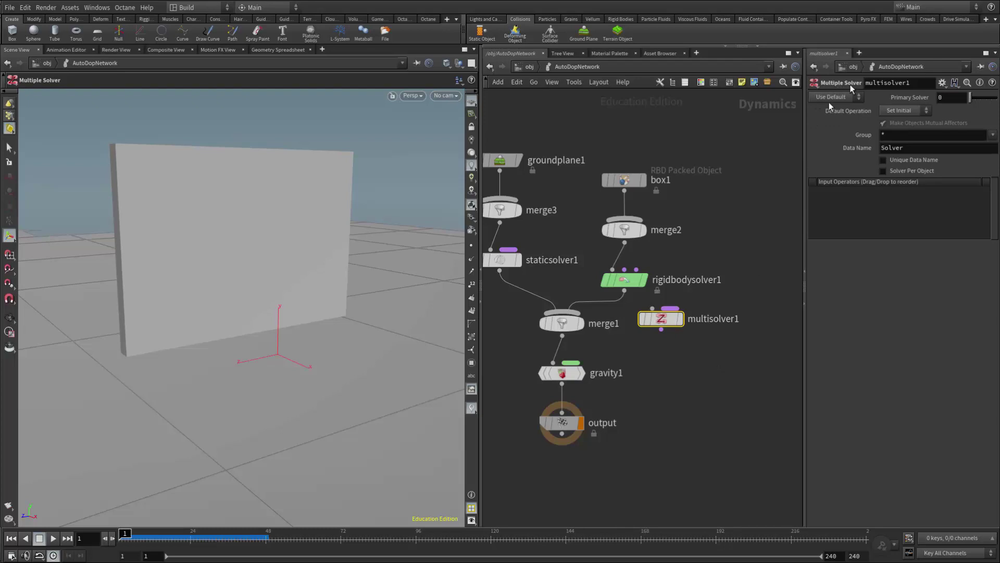
pyautogui.moveTo(669, 318); pyautogui.dragTo(696, 305)
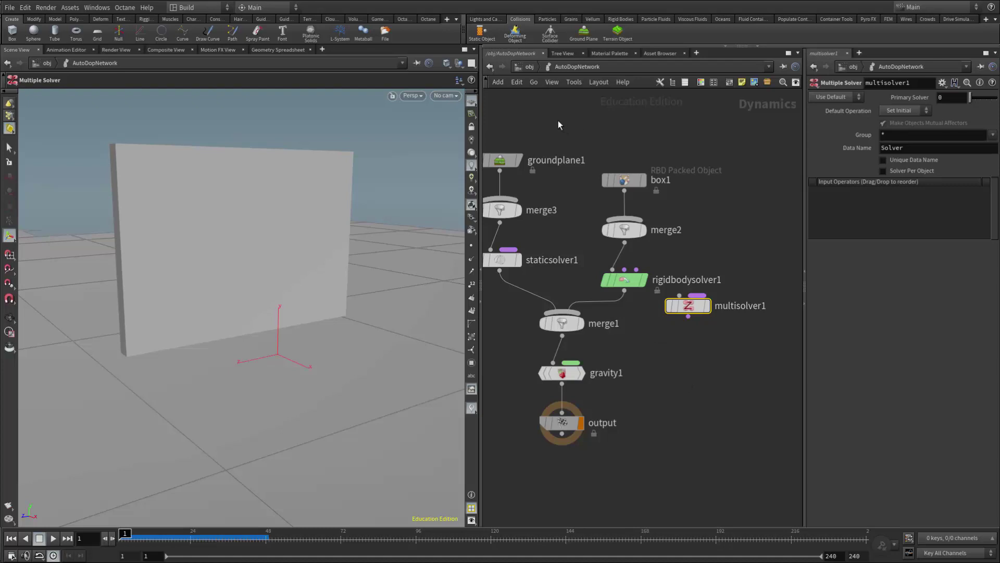
pyautogui.press('Tab')
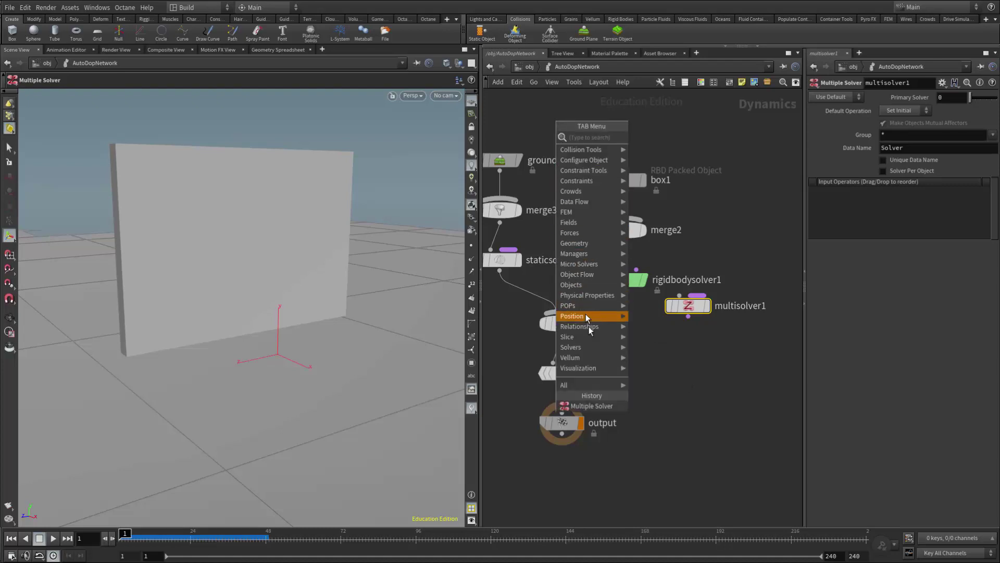
pyautogui.moveTo(589, 344)
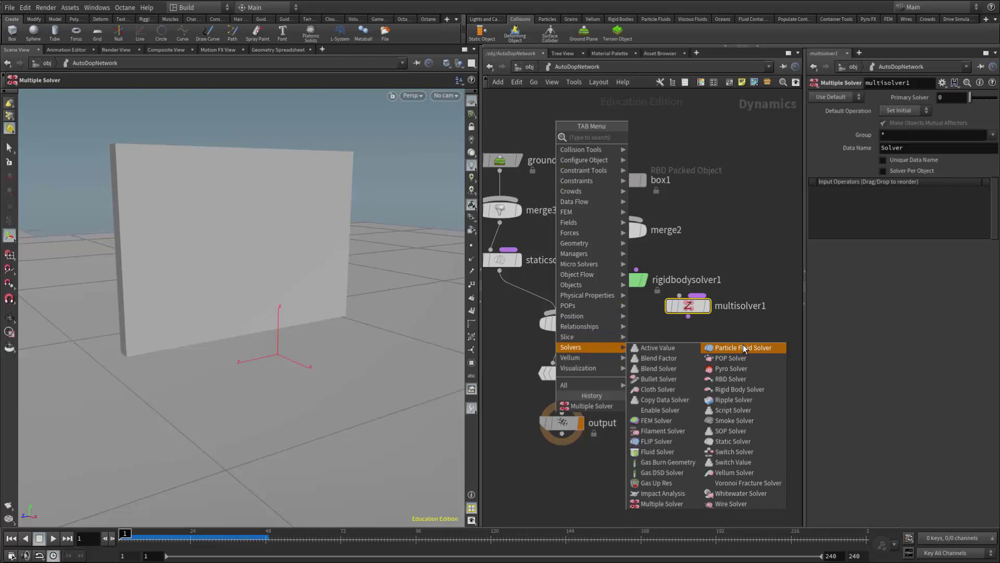
# Add a SOP Solver node (sopsolver1) and reposition multisolver1 and rigidbodysolver1.
pyautogui.click(745, 432)
pyautogui.click(751, 260)
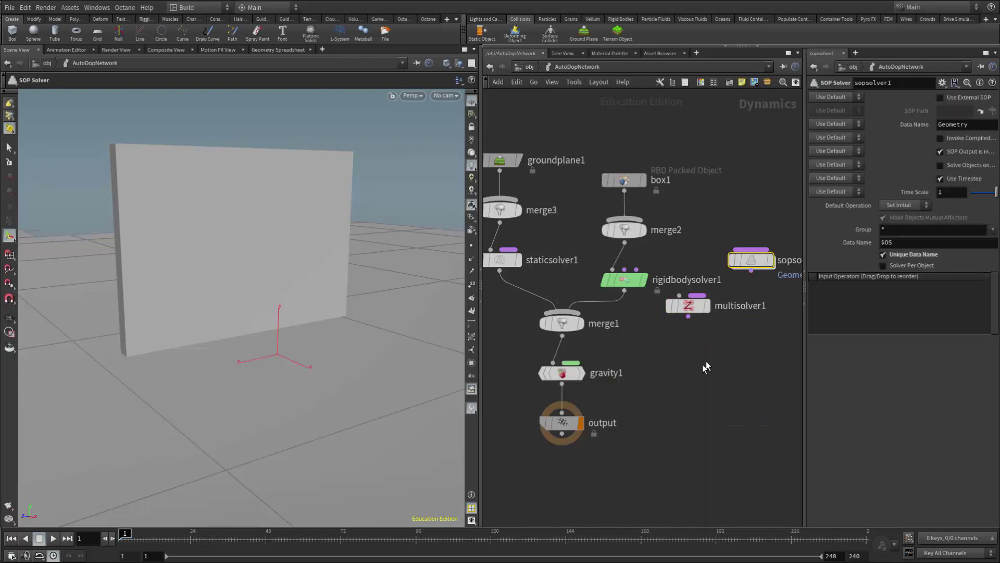
pyautogui.moveTo(719, 388); pyautogui.dragTo(659, 383, button='middle')
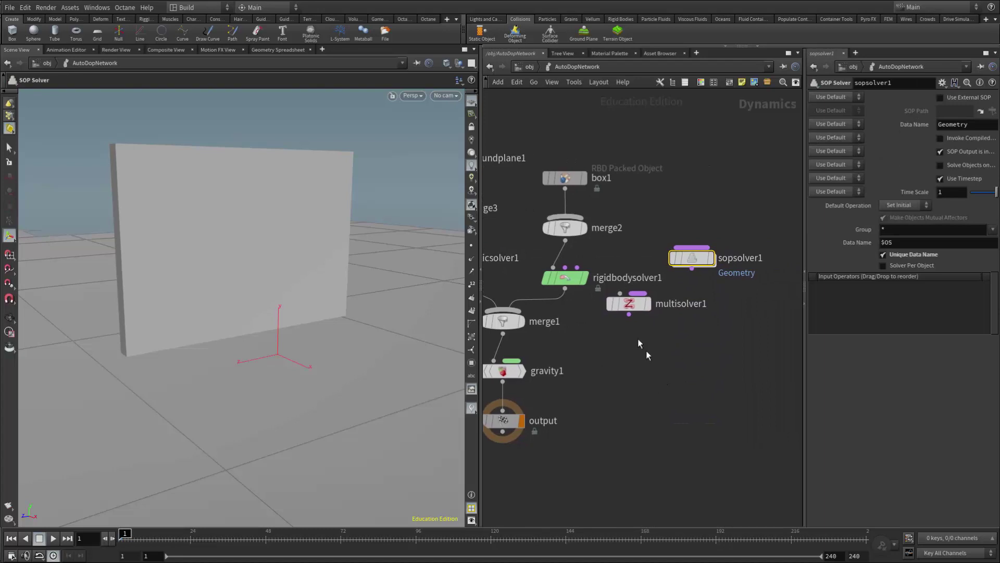
pyautogui.moveTo(632, 310); pyautogui.dragTo(622, 327)
pyautogui.moveTo(566, 282)
pyautogui.moveTo(567, 282); pyautogui.dragTo(576, 281)
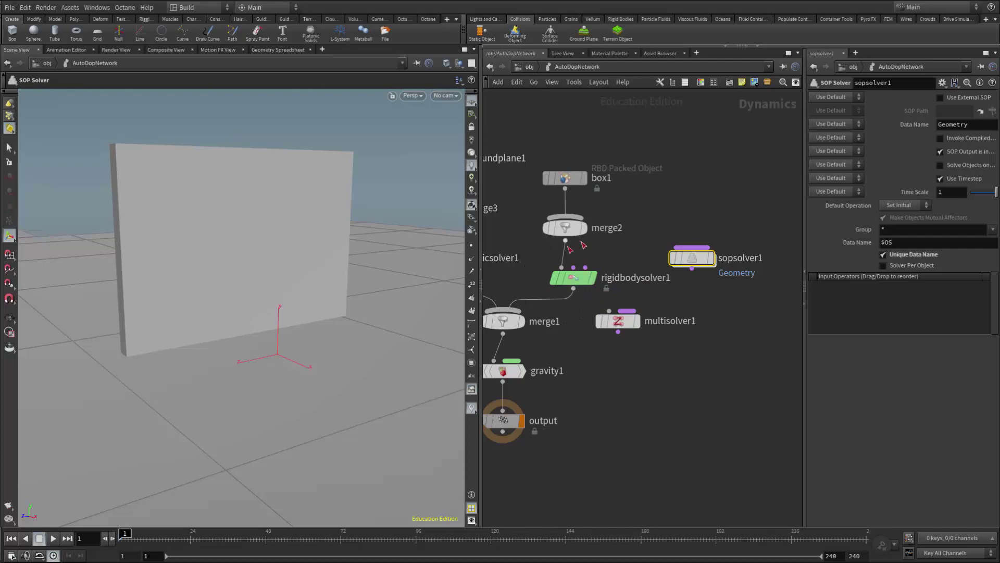
# Cut the merge2-to-rigidbodysolver1 wire and place sopsolver1 and rigidbodysolver1 side by side above multisolver1.
pyautogui.press('y')
pyautogui.moveTo(583, 254)
pyautogui.mouseDown()
pyautogui.moveTo(550, 257)
pyautogui.moveTo(565, 310)
pyautogui.moveTo(557, 311)
pyautogui.mouseUp()
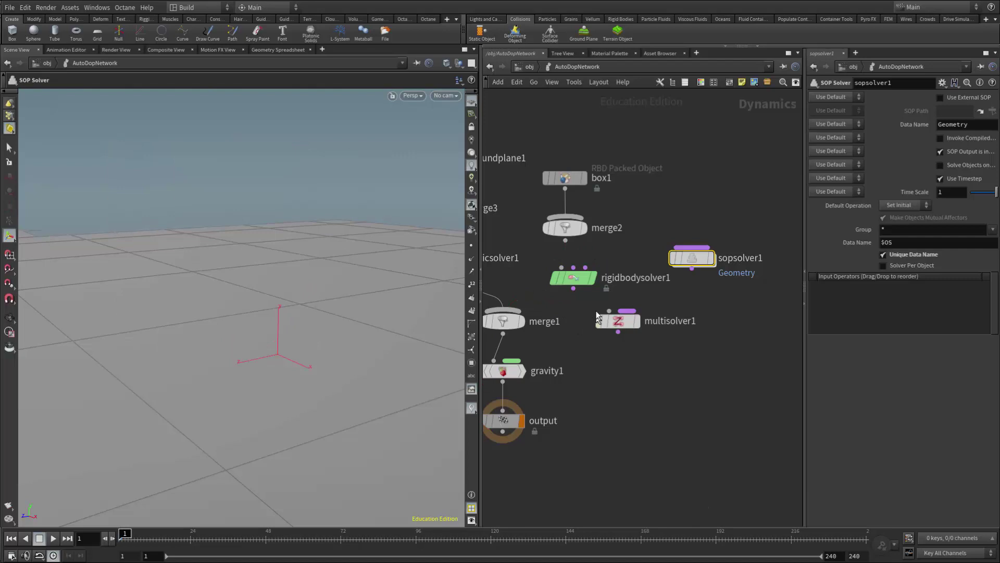
pyautogui.moveTo(578, 275); pyautogui.dragTo(702, 302)
pyautogui.moveTo(620, 320)
pyautogui.moveTo(618, 320); pyautogui.dragTo(591, 288)
pyautogui.moveTo(688, 258); pyautogui.dragTo(694, 238)
pyautogui.moveTo(592, 288); pyautogui.dragTo(625, 280)
pyautogui.moveTo(688, 308)
pyautogui.mouseDown()
pyautogui.moveTo(705, 307)
pyautogui.moveTo(676, 311)
pyautogui.mouseUp()
pyautogui.moveTo(638, 274); pyautogui.dragTo(713, 287)
pyautogui.moveTo(696, 244); pyautogui.dragTo(586, 287)
pyautogui.moveTo(695, 281); pyautogui.dragTo(681, 280)
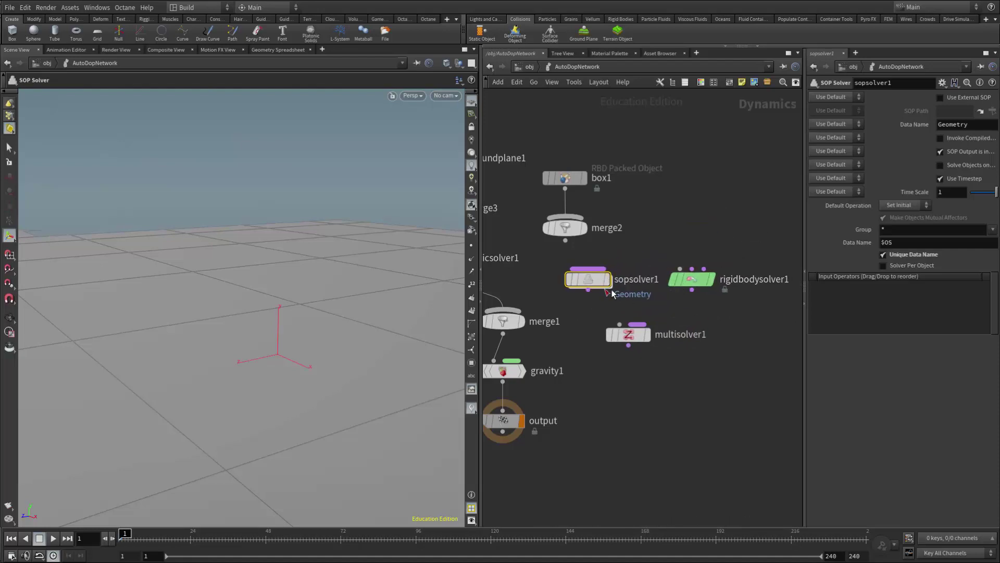
# Rearrange the solver nodes and wire merge2's output into multisolver1.
pyautogui.moveTo(587, 277)
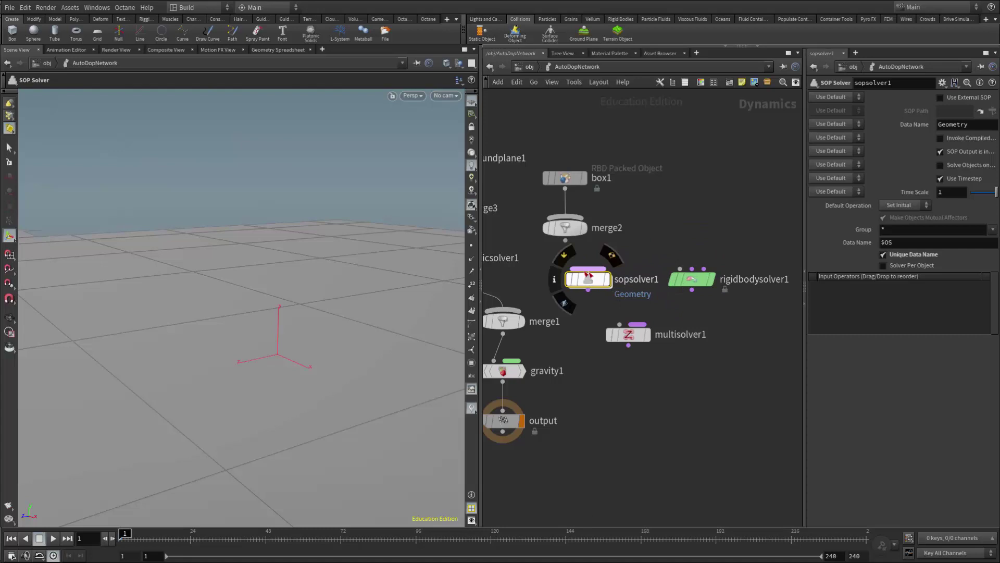
pyautogui.moveTo(699, 283)
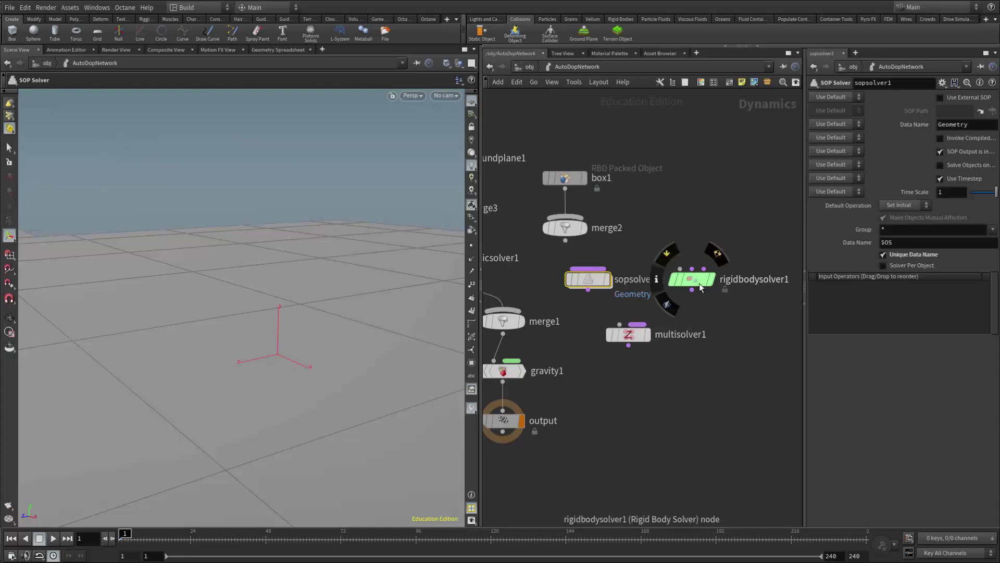
pyautogui.moveTo(689, 282); pyautogui.dragTo(724, 282)
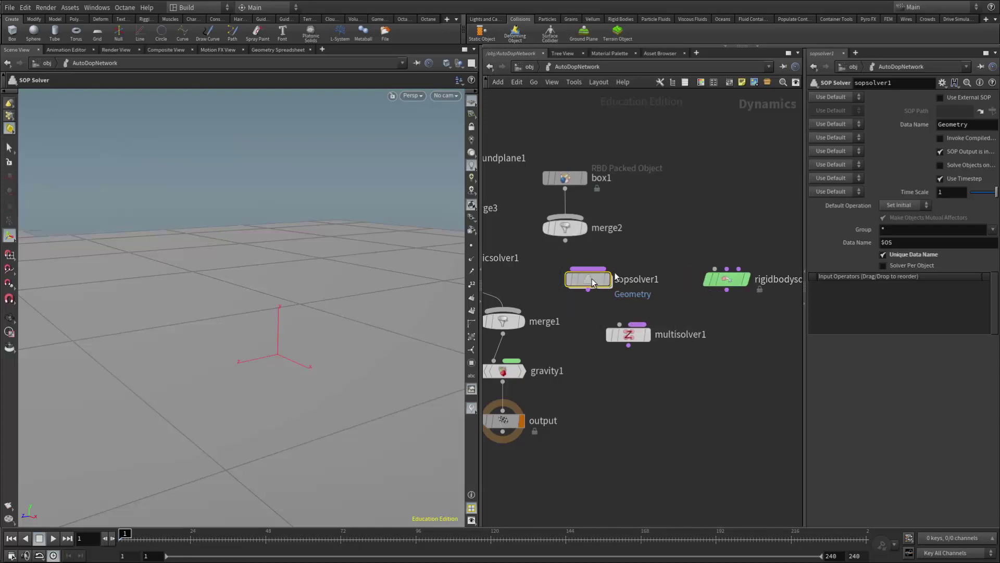
pyautogui.moveTo(590, 282); pyautogui.dragTo(669, 241)
pyautogui.moveTo(620, 330); pyautogui.dragTo(606, 308)
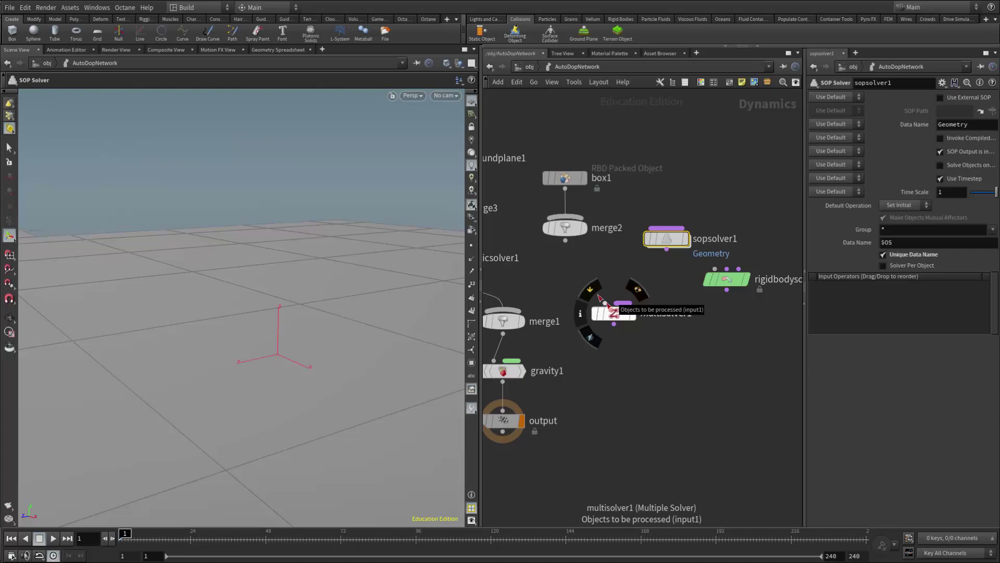
pyautogui.moveTo(568, 248); pyautogui.dragTo(604, 302)
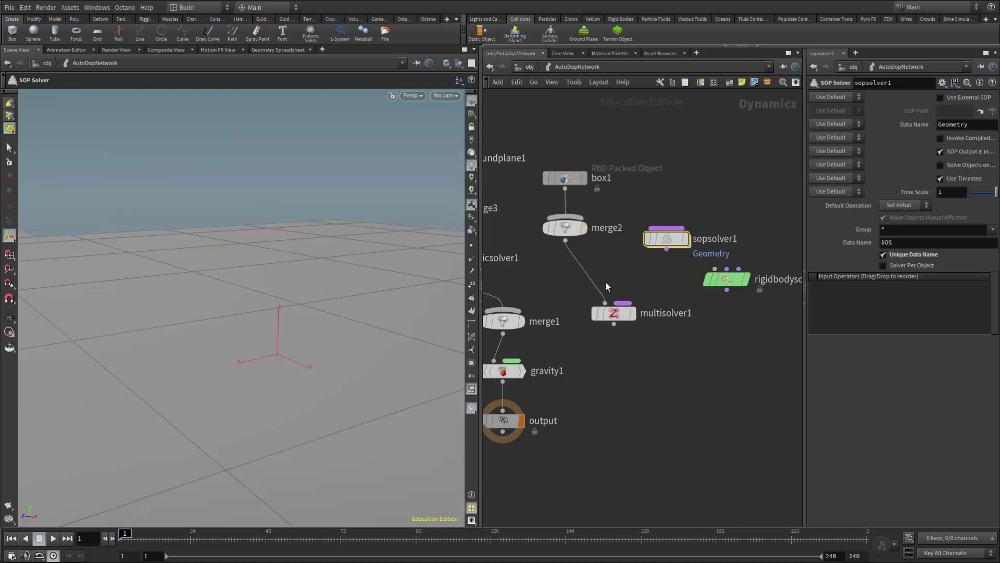
pyautogui.moveTo(671, 240); pyautogui.dragTo(618, 257)
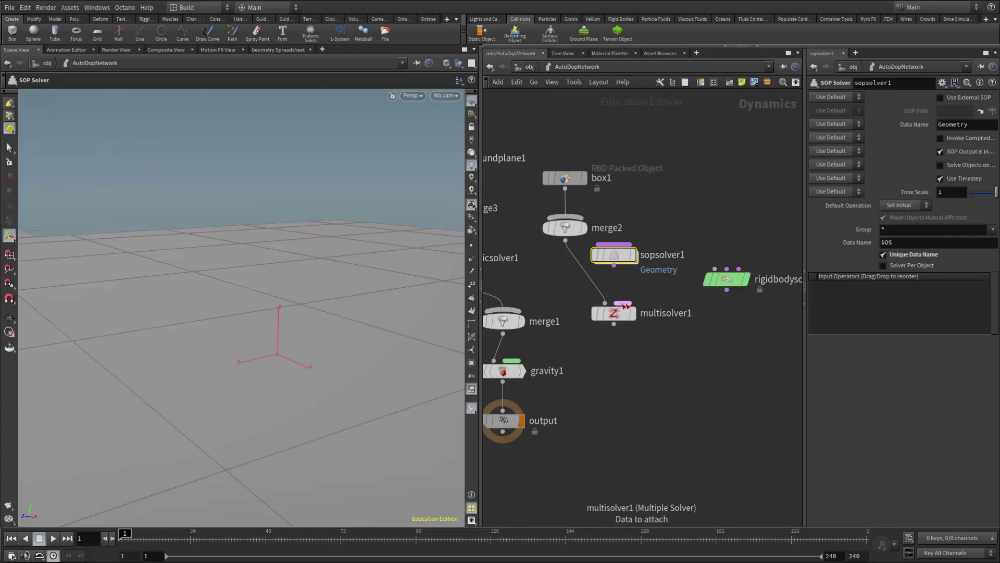
# Wire sopsolver1 and then rigidbodysolver1 into multisolver1.
pyautogui.moveTo(615, 268); pyautogui.dragTo(616, 305)
pyautogui.click(618, 307)
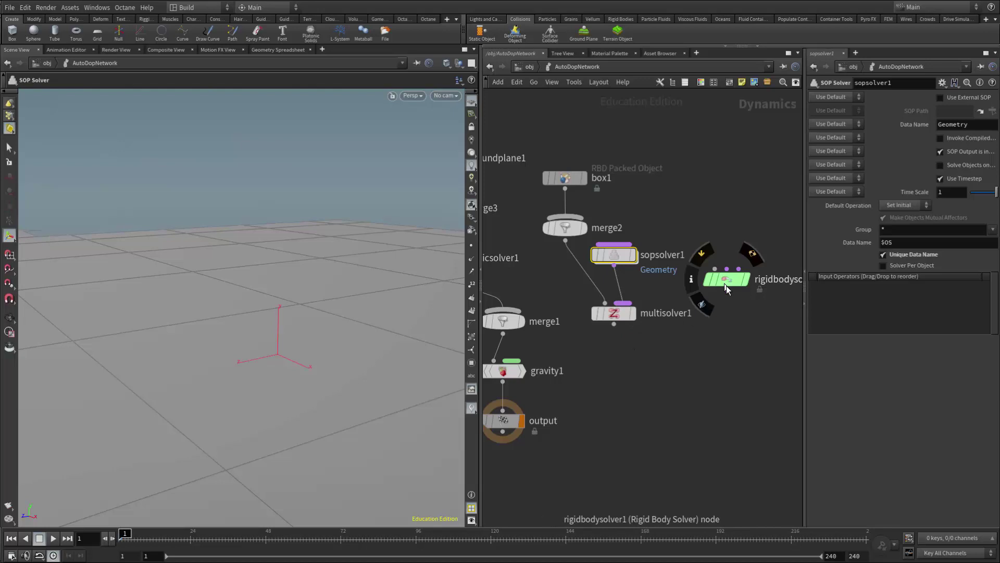
pyautogui.moveTo(727, 289); pyautogui.dragTo(654, 310)
pyautogui.click(654, 310)
pyautogui.moveTo(725, 275); pyautogui.dragTo(717, 257)
pyautogui.moveTo(735, 312); pyautogui.dragTo(703, 309, button='middle')
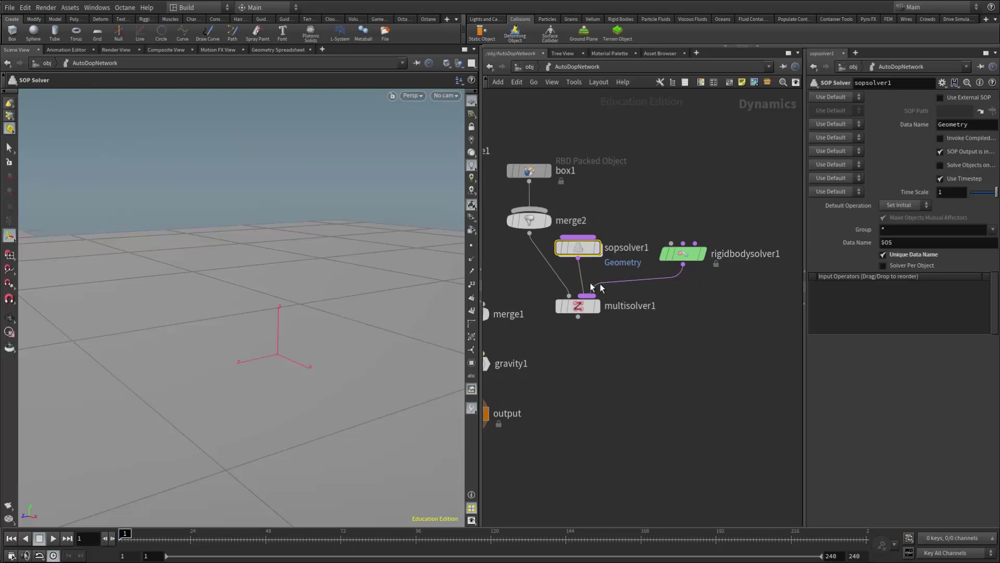
# Keep sopsolver1 listed above rigidbodysolver1 in multisolver1's Input Operators.
pyautogui.click(581, 304)
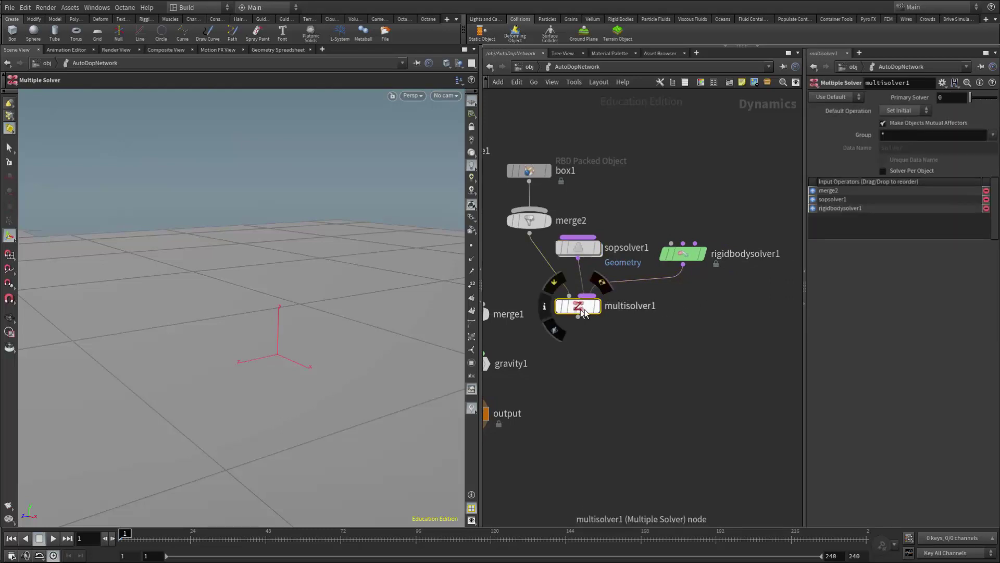
pyautogui.moveTo(814, 199); pyautogui.dragTo(815, 216)
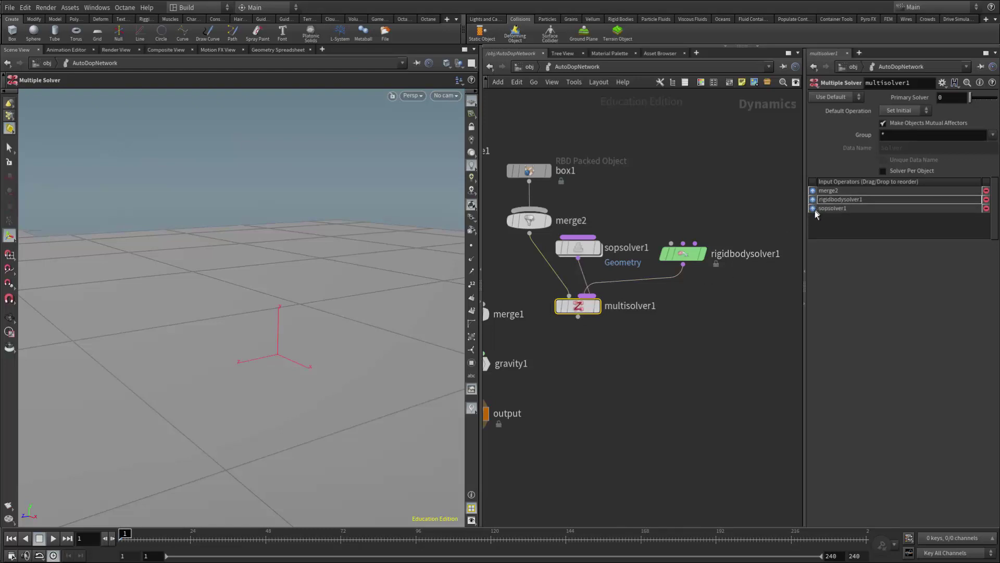
pyautogui.hotkey('ctrl', 'z')
pyautogui.moveTo(812, 200)
pyautogui.mouseDown()
pyautogui.moveTo(813, 211)
pyautogui.moveTo(813, 201)
pyautogui.mouseUp()
pyautogui.moveTo(687, 317); pyautogui.dragTo(713, 323, button='middle')
pyautogui.moveTo(567, 183)
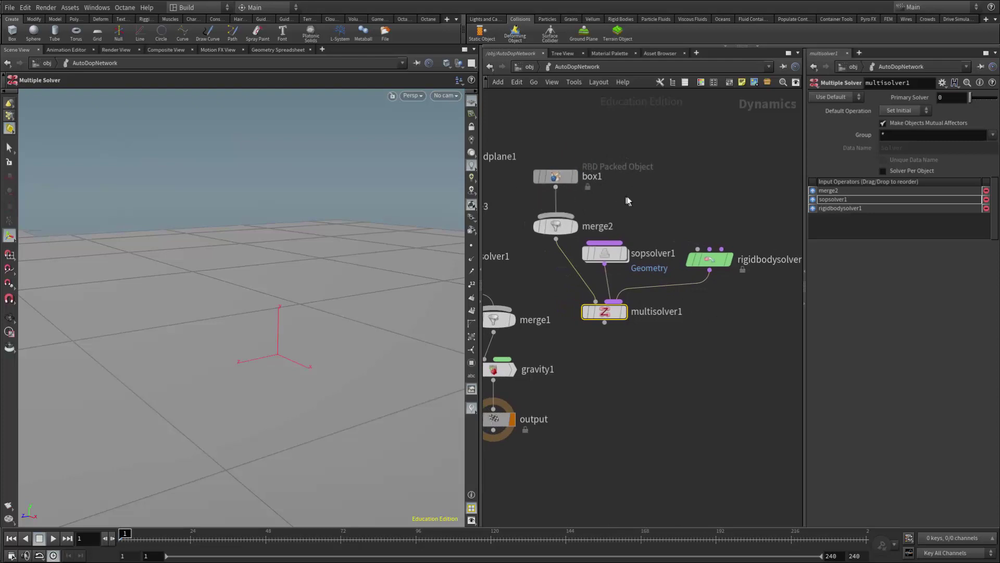
pyautogui.moveTo(627, 197); pyautogui.dragTo(637, 207, button='middle')
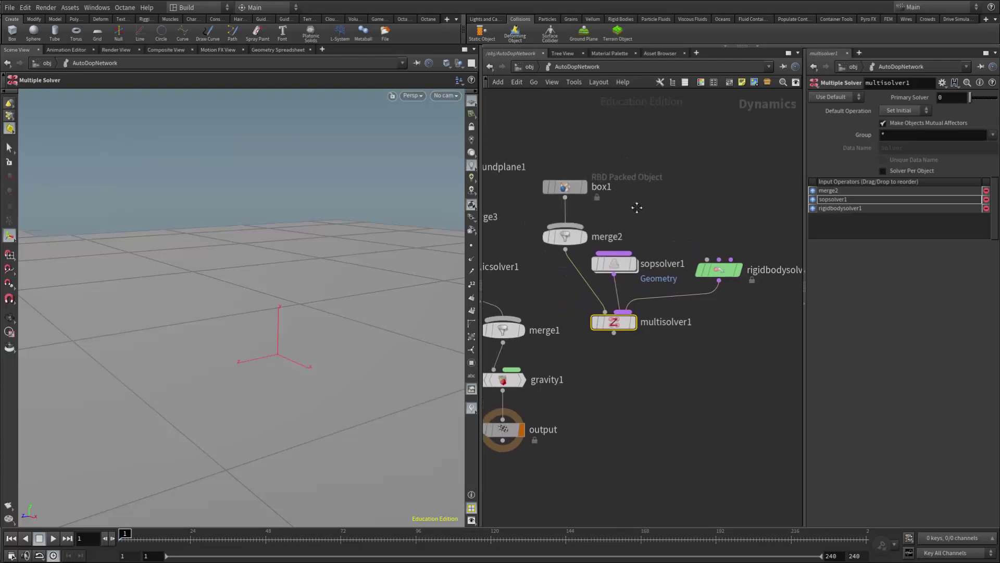
# Set box1's Initial Object Type to Create Static Objects.
pyautogui.click(563, 192)
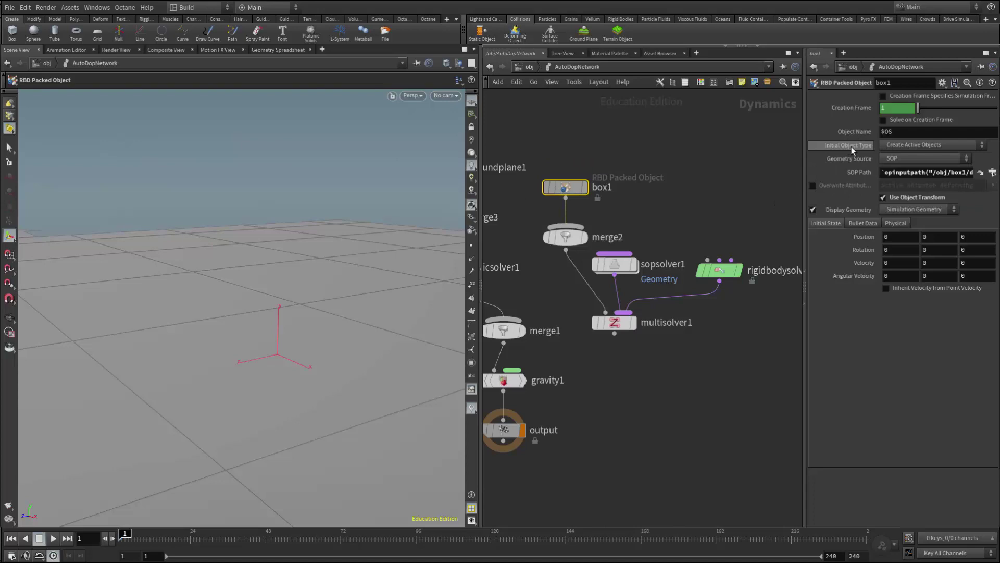
pyautogui.click(921, 146)
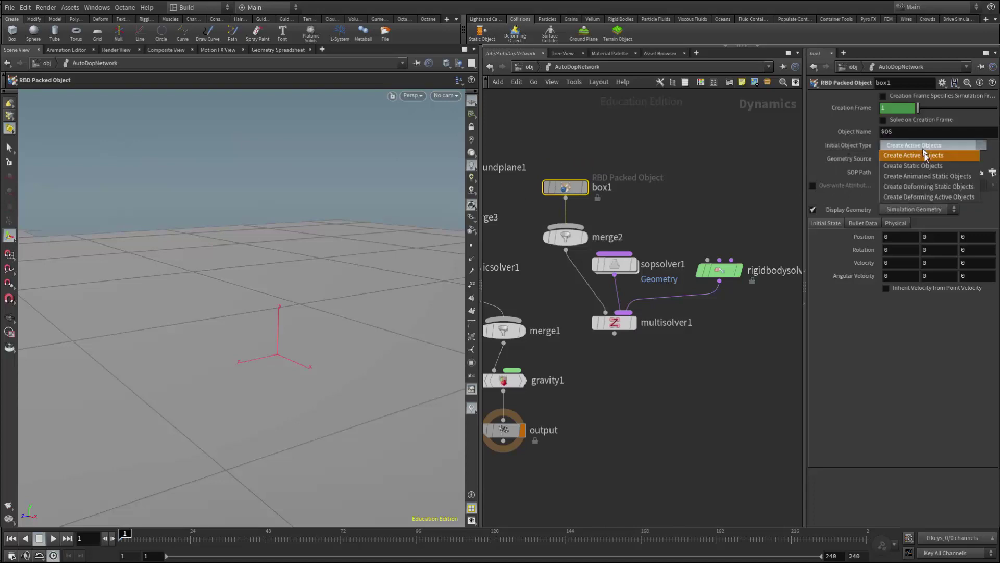
pyautogui.click(916, 155)
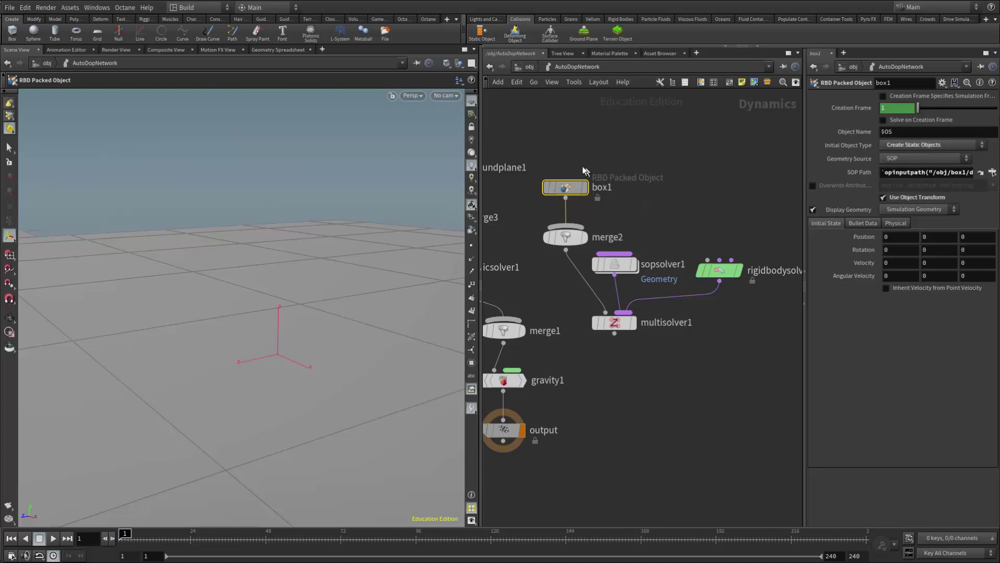
pyautogui.moveTo(563, 192)
pyautogui.moveTo(619, 272)
# Move merge1, gravity1 and output down, then connect multisolver1's output into merge1.
pyautogui.moveTo(671, 380); pyautogui.dragTo(710, 308, button='middle')
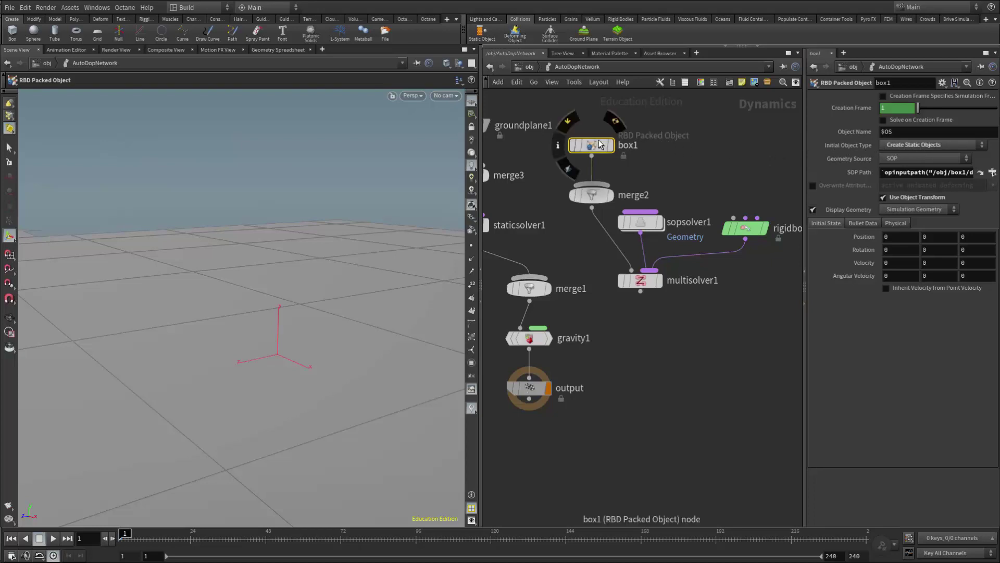
pyautogui.moveTo(600, 452); pyautogui.dragTo(509, 265)
pyautogui.moveTo(594, 284); pyautogui.dragTo(604, 344)
pyautogui.moveTo(640, 291); pyautogui.dragTo(540, 336)
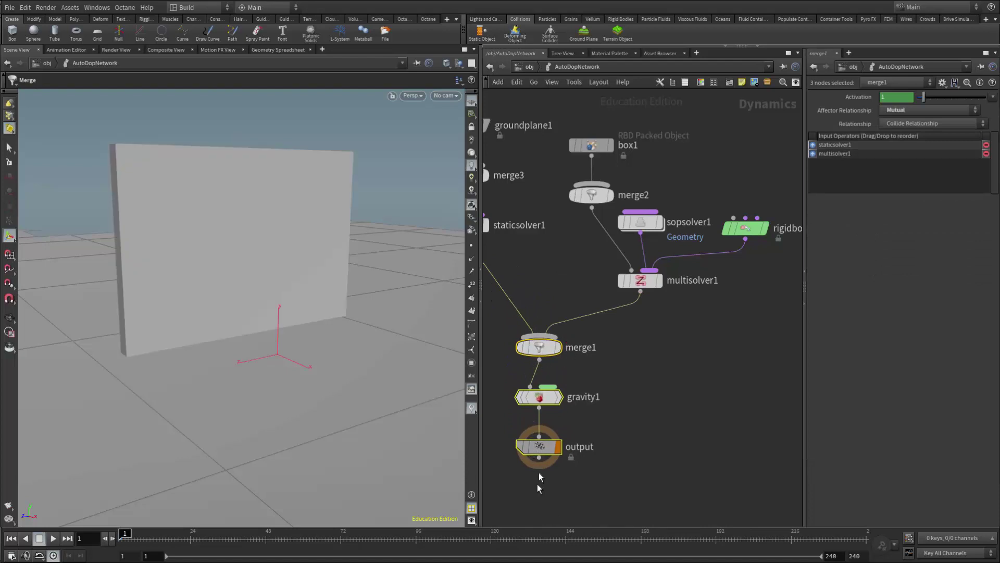
pyautogui.moveTo(624, 356); pyautogui.dragTo(680, 382, button='middle')
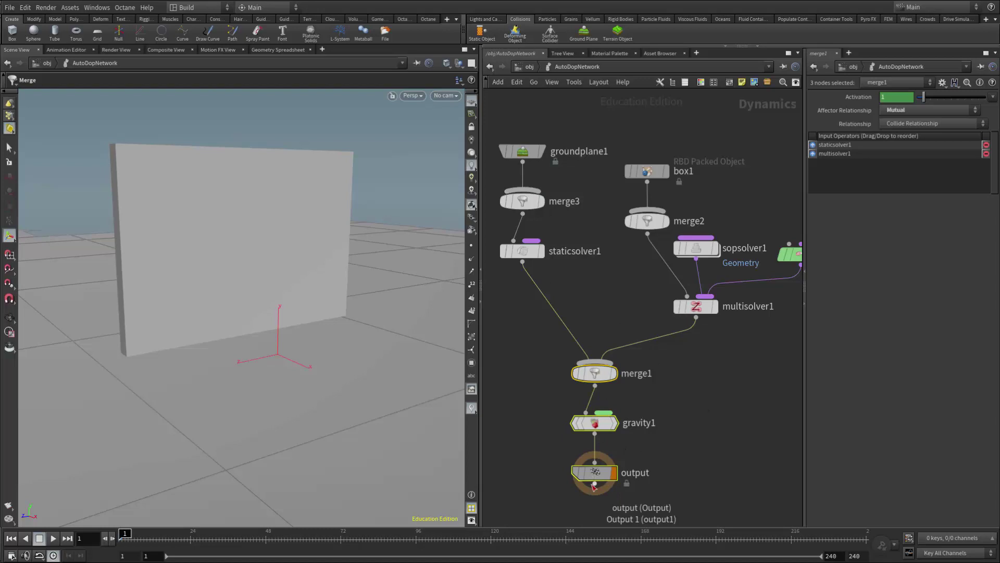
pyautogui.moveTo(714, 406); pyautogui.dragTo(636, 395, button='middle')
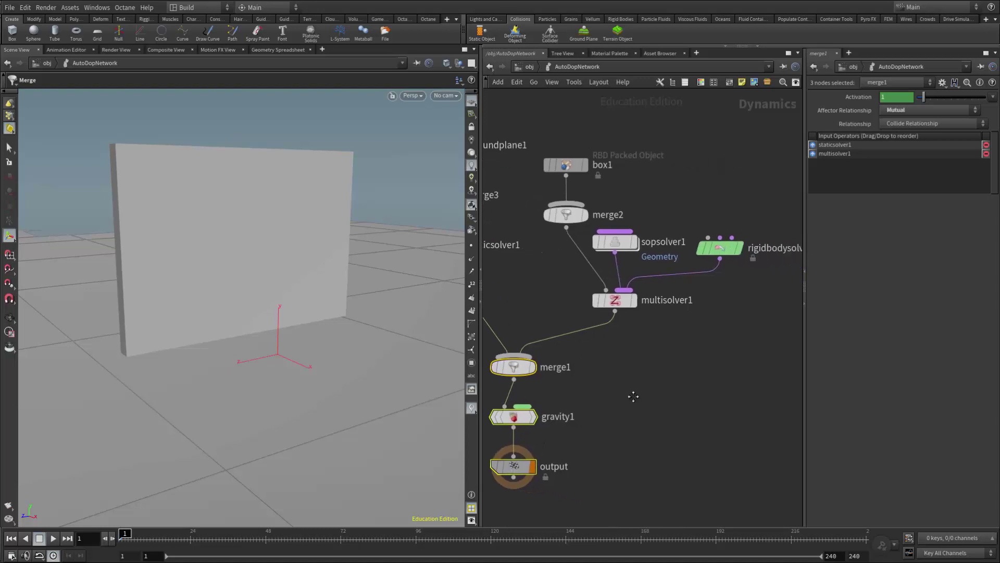
pyautogui.moveTo(616, 246); pyautogui.dragTo(622, 245)
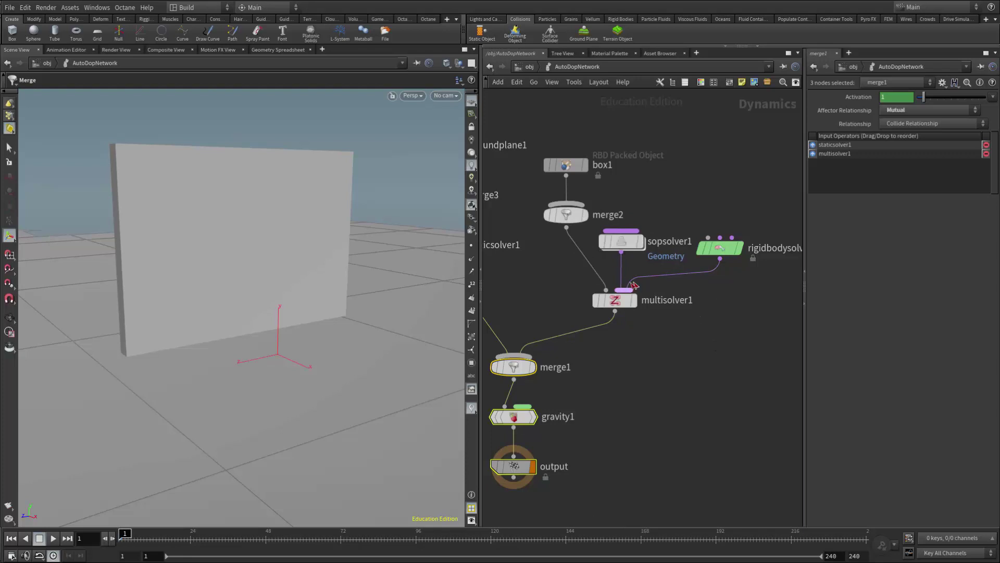
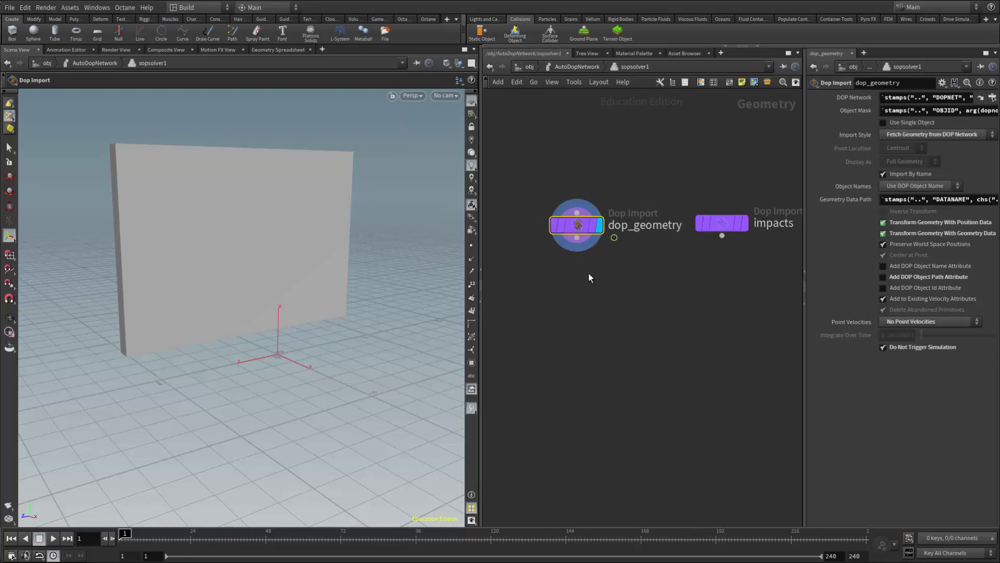
# Bring up the node menu inside sopsolver1, beside the dop_geometry and impacts imports.
pyautogui.press('Tab')
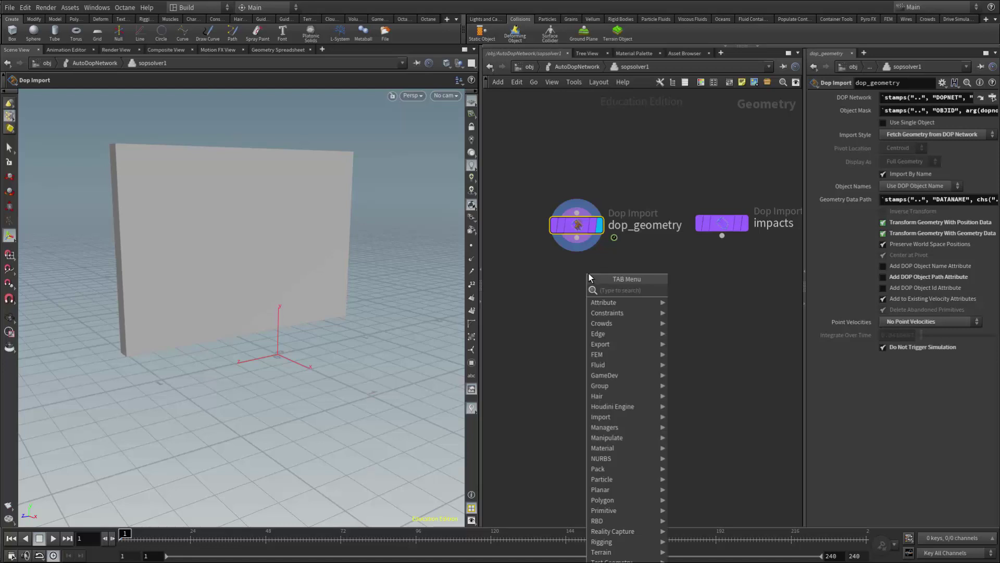
# Add a Group Create node, group1, wired from dop_geometry, and set it as the display output.
pyautogui.moveTo(609, 387)
pyautogui.click(685, 386)
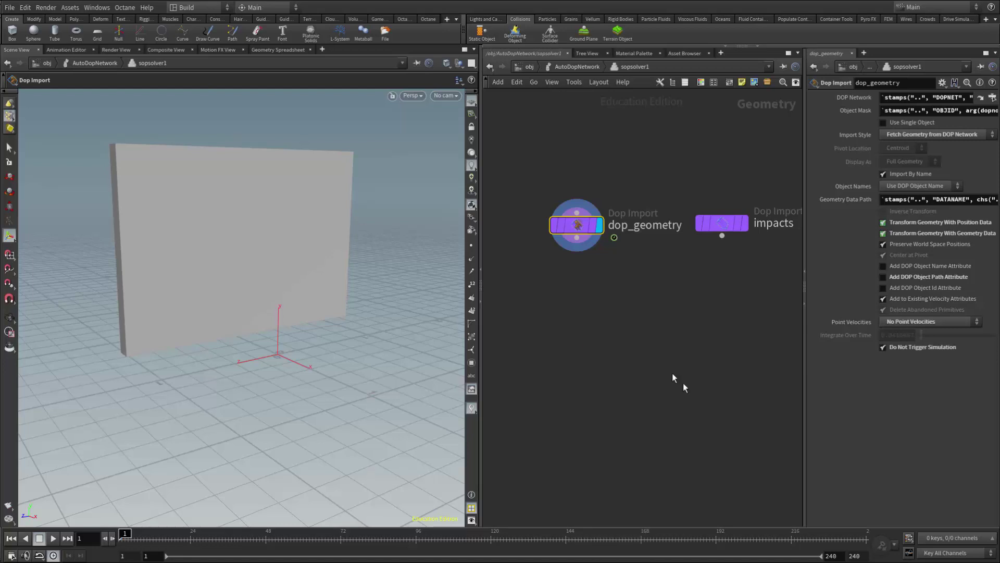
pyautogui.click(575, 294)
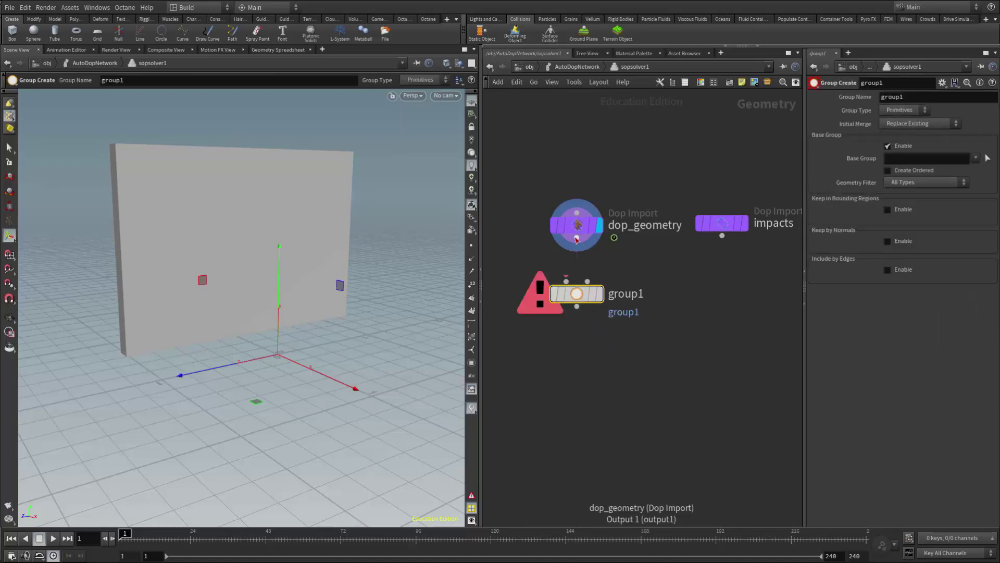
pyautogui.moveTo(576, 239); pyautogui.dragTo(589, 281)
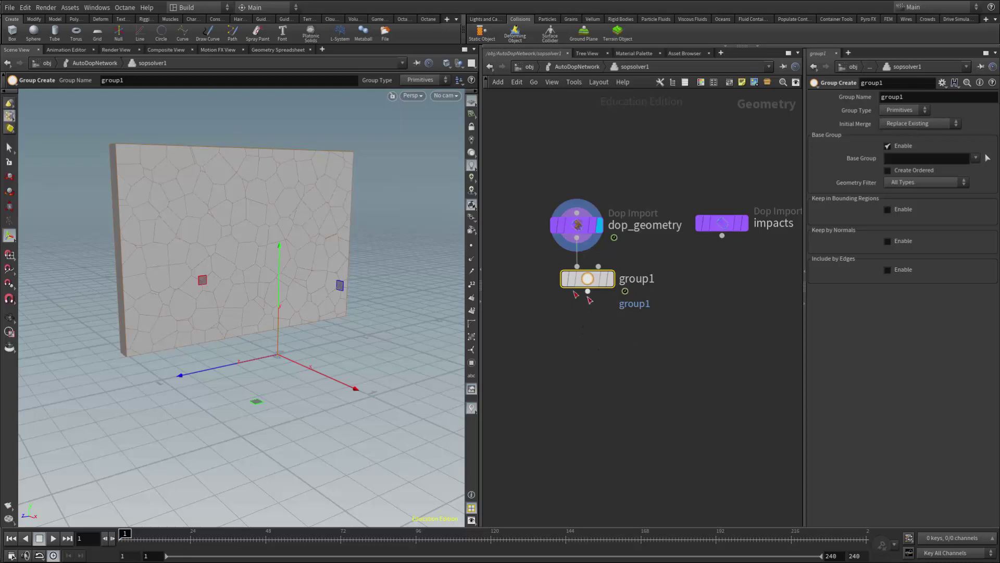
pyautogui.moveTo(588, 288)
pyautogui.click(611, 279)
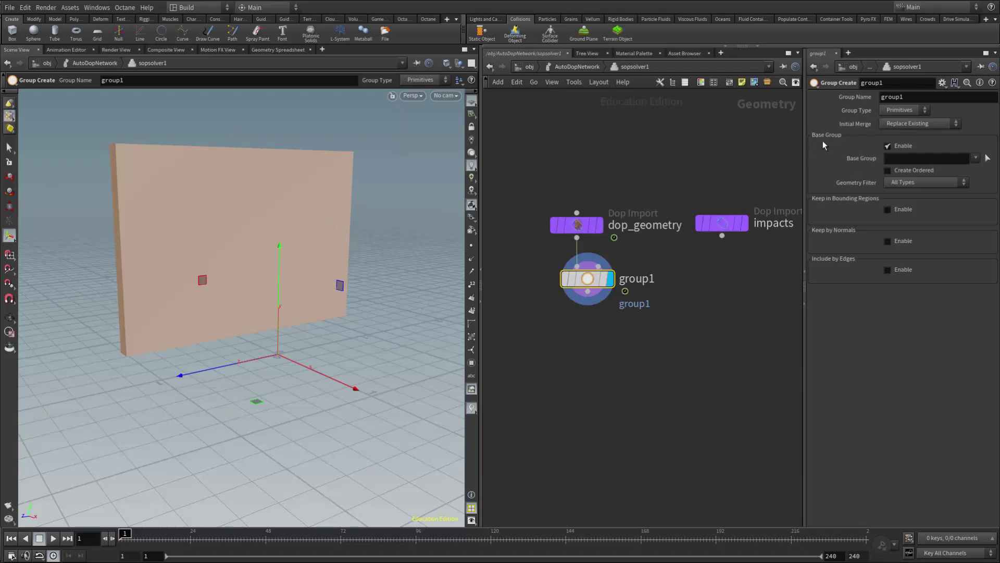
# Turn off the base group and make group1 a points group from a slightly raised bounding box.
pyautogui.click(888, 145)
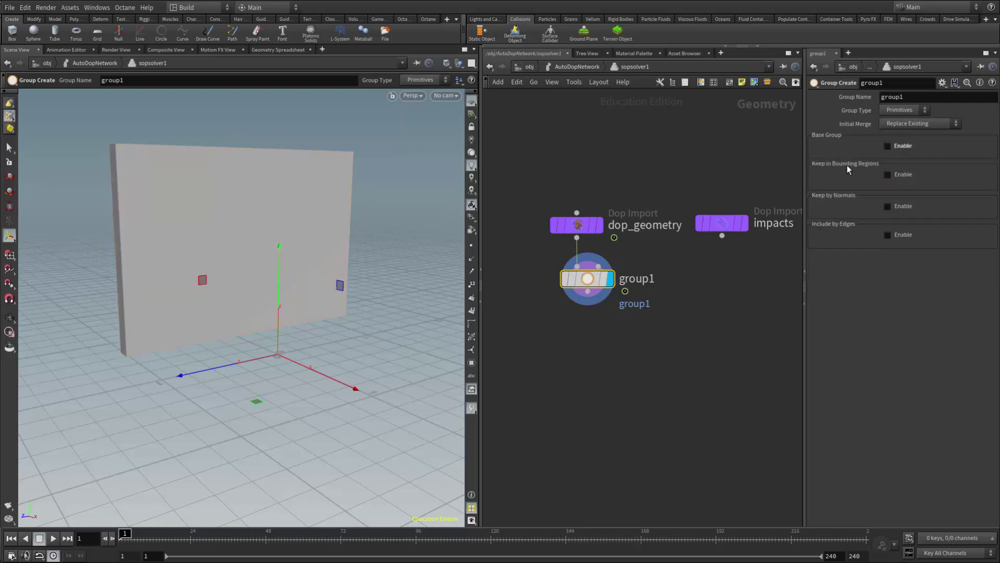
pyautogui.click(887, 175)
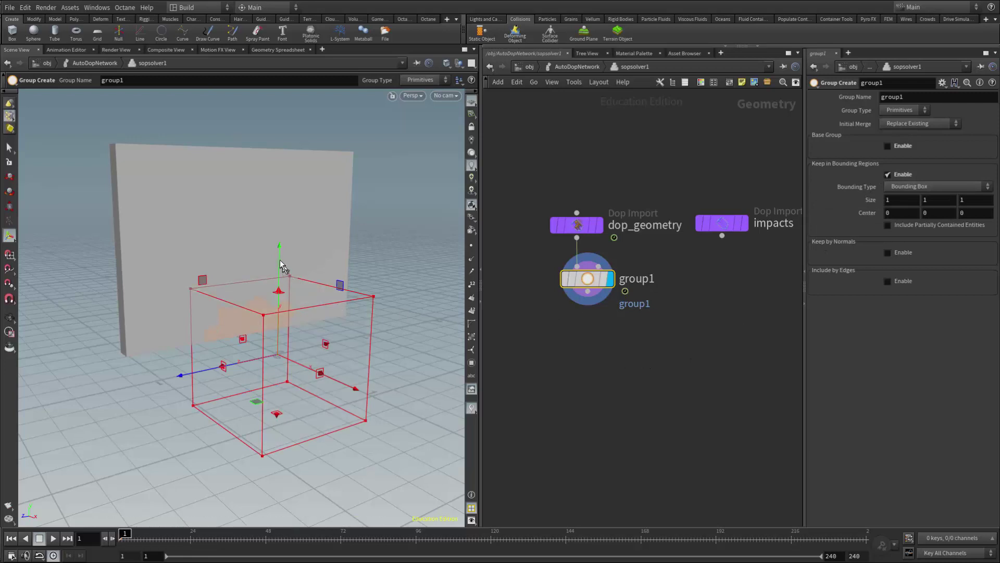
pyautogui.moveTo(281, 267); pyautogui.dragTo(265, 230)
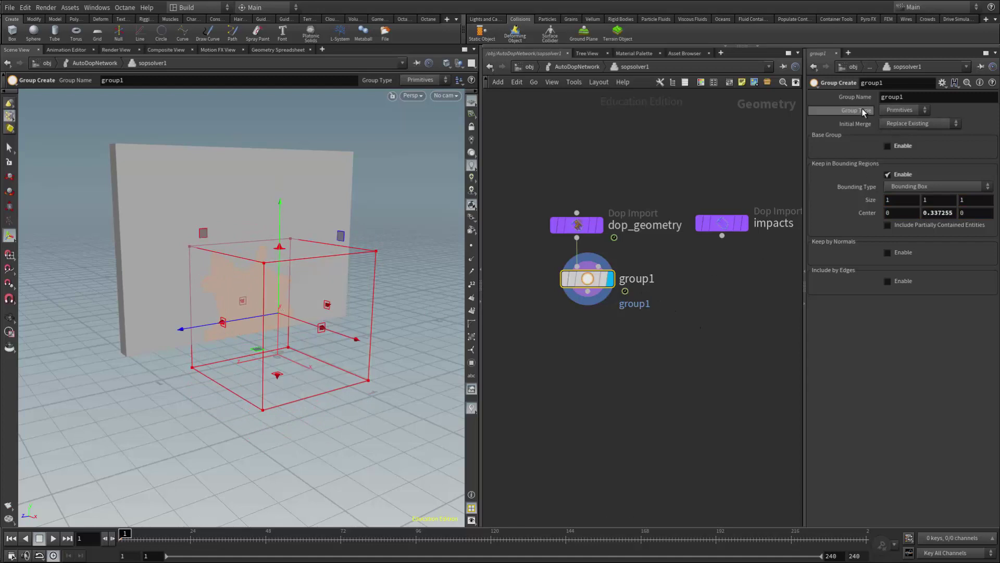
pyautogui.click(903, 110)
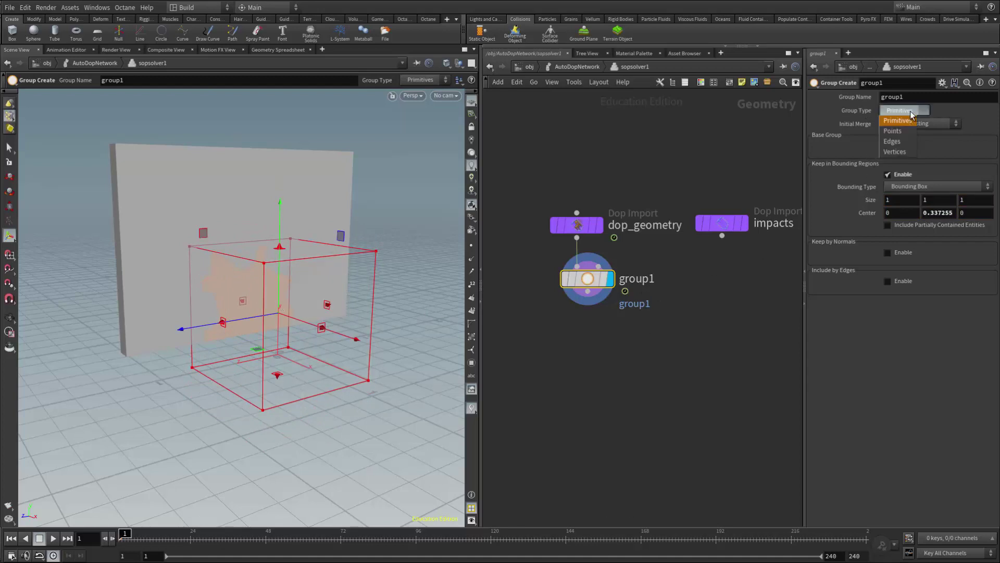
pyautogui.click(893, 130)
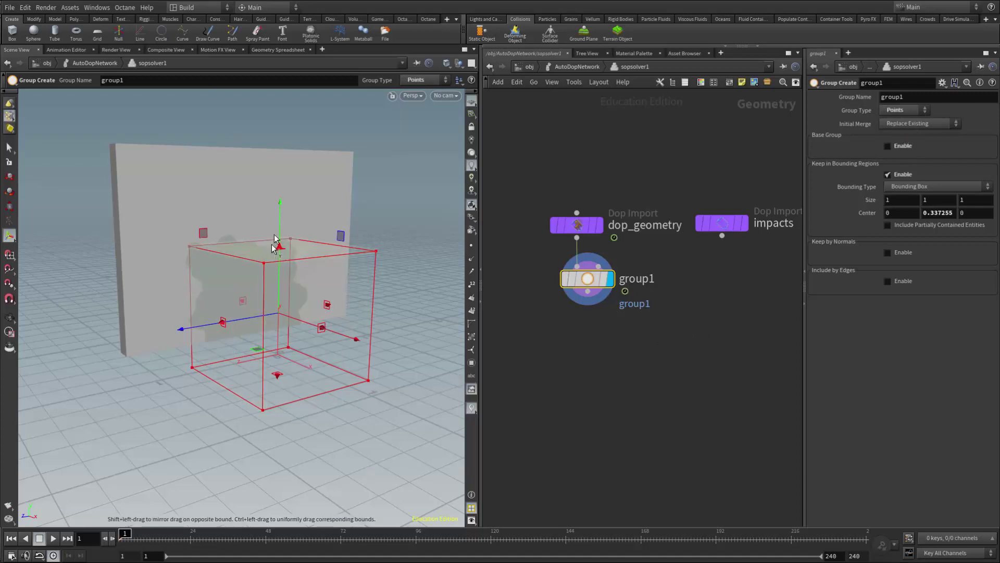
# Lift group1's bounding box above the wall and stretch it across the wall's full width and depth.
pyautogui.moveTo(282, 221); pyautogui.dragTo(264, 162)
pyautogui.press('Escape')
pyautogui.moveTo(290, 334); pyautogui.dragTo(223, 442)
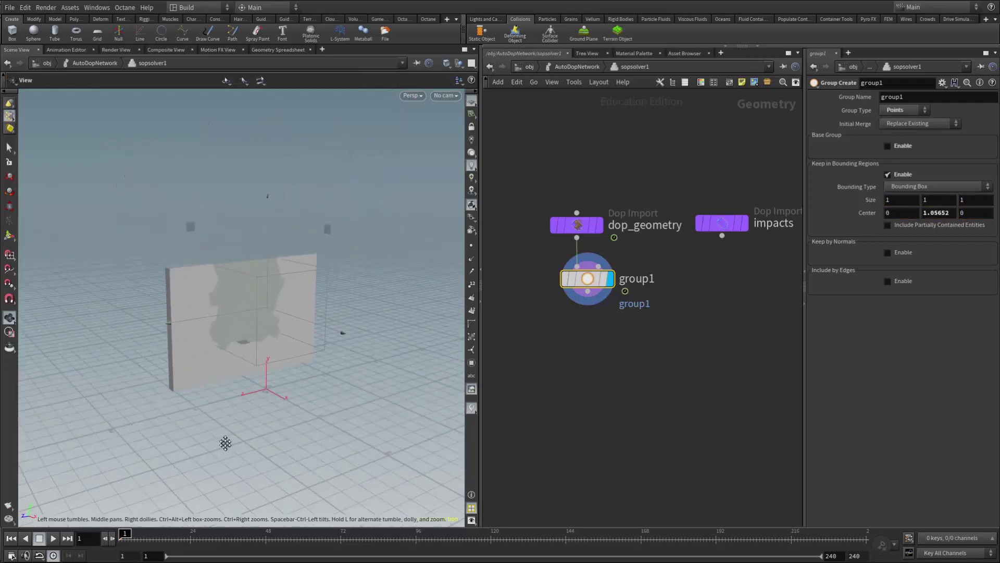
pyautogui.press('Return')
pyautogui.moveTo(267, 212); pyautogui.dragTo(261, 114)
pyautogui.moveTo(232, 230); pyautogui.dragTo(148, 239)
pyautogui.moveTo(301, 224); pyautogui.dragTo(353, 214)
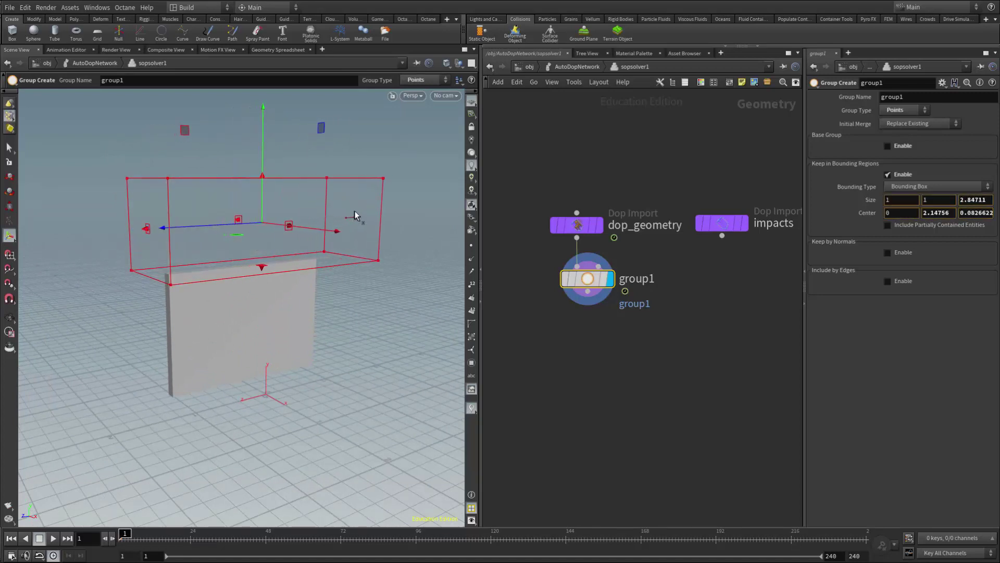
pyautogui.moveTo(262, 108)
pyautogui.mouseDown()
pyautogui.moveTo(265, 233)
pyautogui.moveTo(264, 97)
pyautogui.mouseUp()
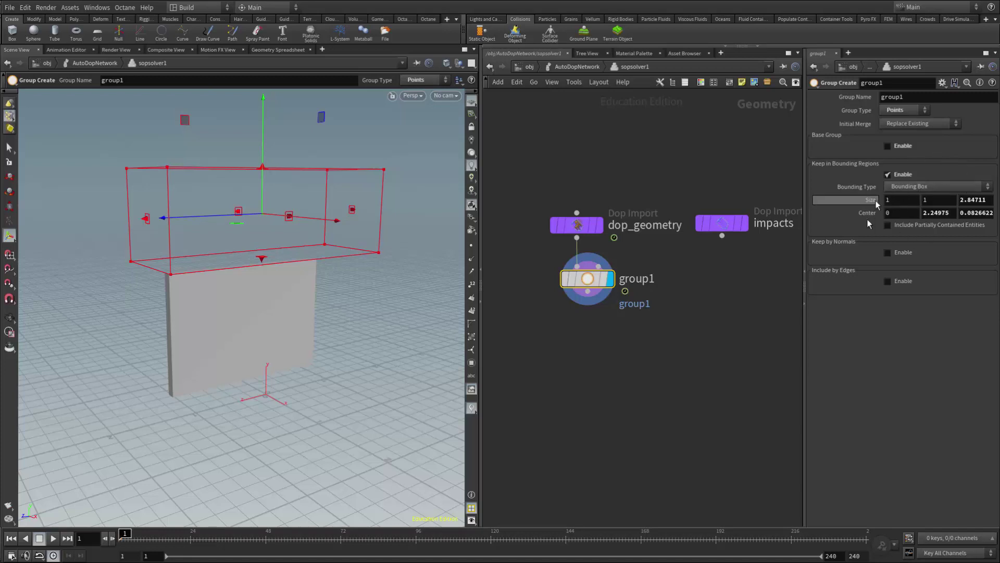
pyautogui.moveTo(262, 101); pyautogui.dragTo(274, 98)
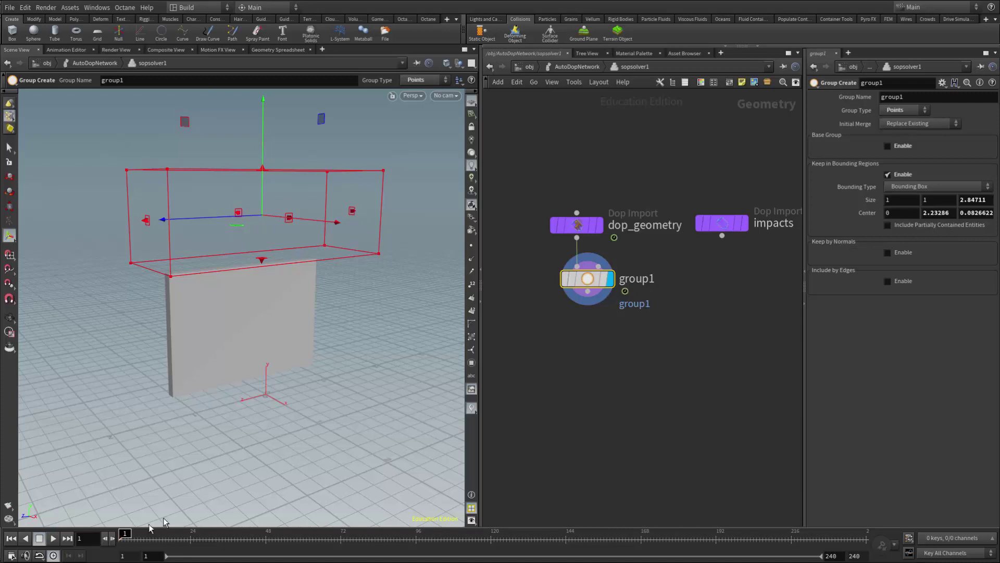
# Keyframe the box's Center Y at frame 1, then lower it over the wall and key it at frame 96.
pyautogui.keyDown('alt'); pyautogui.click(954, 214); pyautogui.keyUp('alt')
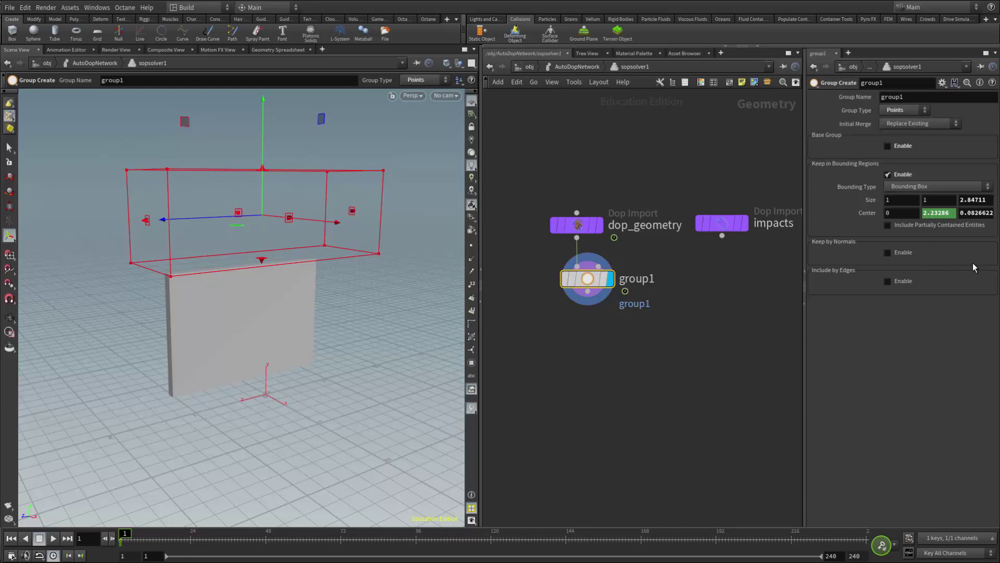
pyautogui.moveTo(126, 536); pyautogui.dragTo(428, 535)
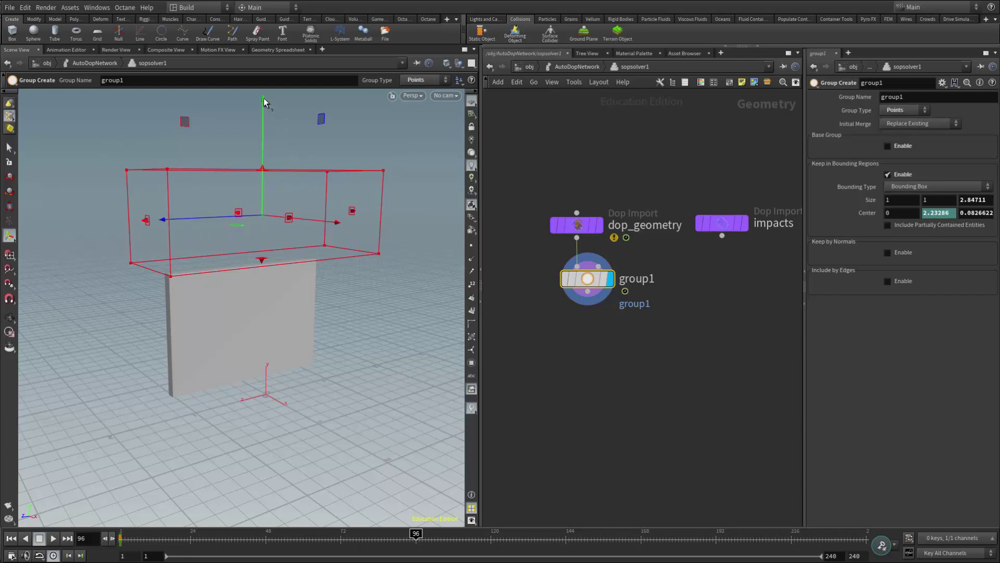
pyautogui.moveTo(263, 100); pyautogui.dragTo(244, 230)
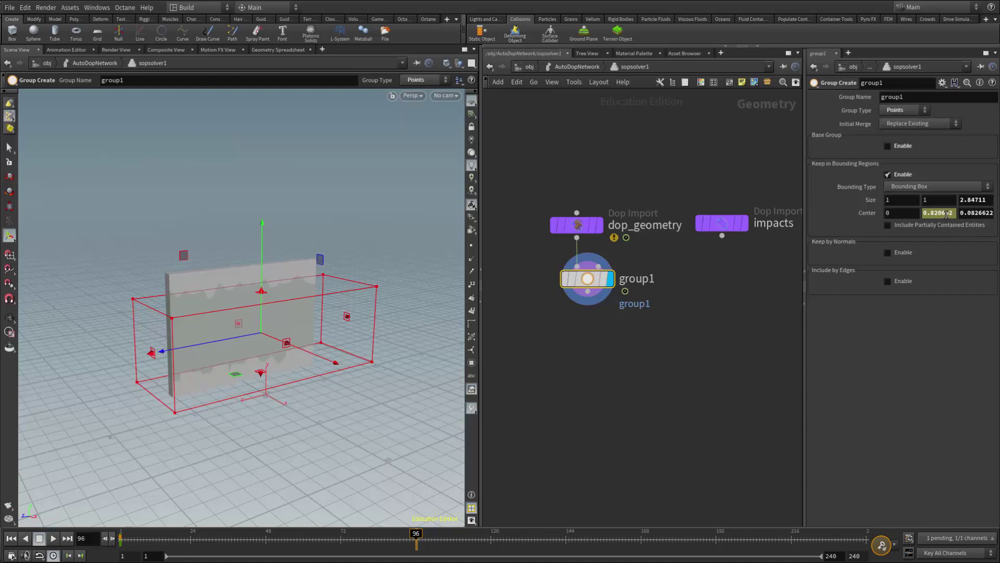
pyautogui.keyDown('alt'); pyautogui.click(945, 214); pyautogui.keyUp('alt')
pyautogui.moveTo(416, 533); pyautogui.dragTo(125, 534)
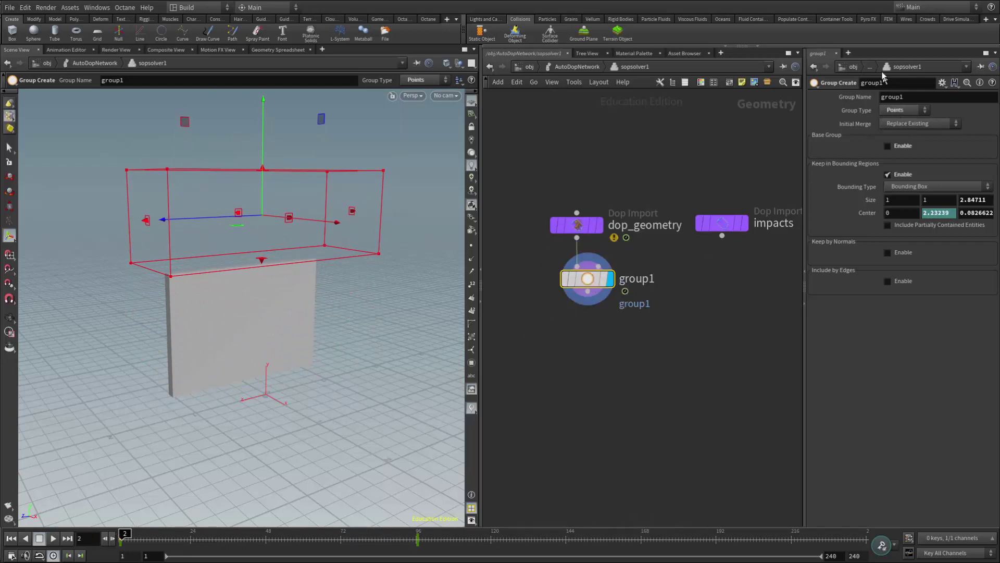
# Name both the Group Create node and its Group Name parameter Points_Active.
pyautogui.doubleClick(890, 84)
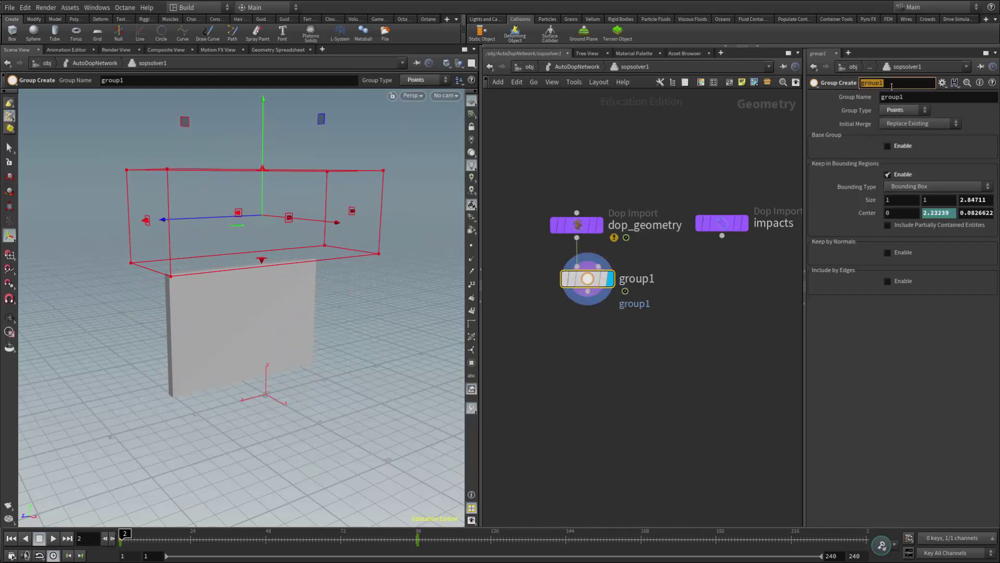
pyautogui.write('Se')
pyautogui.write('oints_Active')
pyautogui.press('Return')
pyautogui.press('Tab')
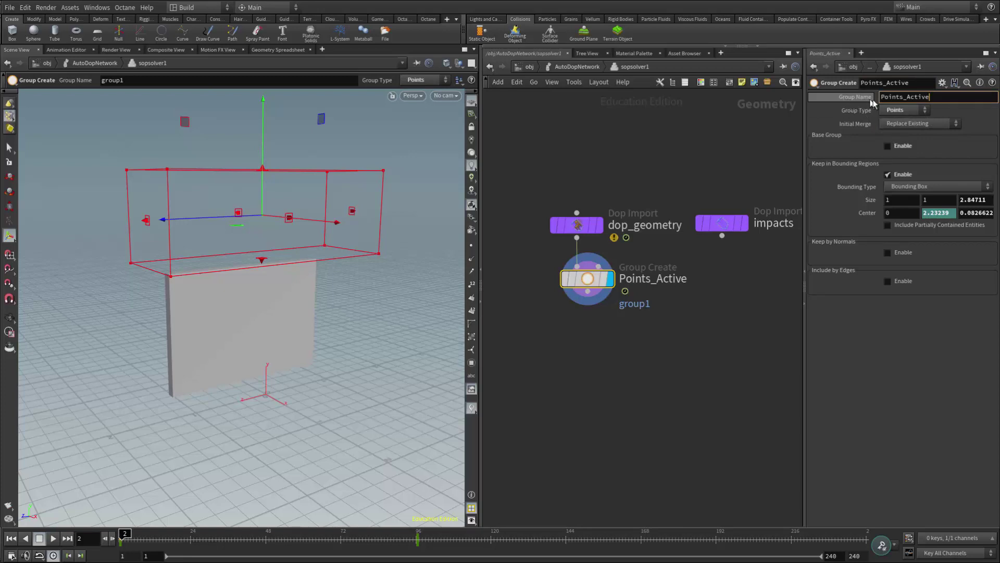
pyautogui.press('Return')
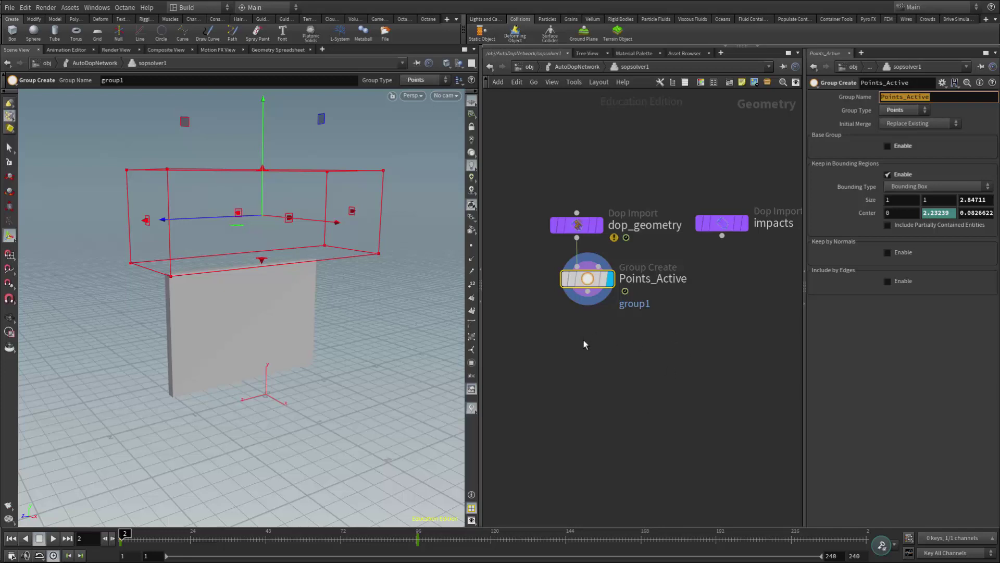
pyautogui.press('Tab')
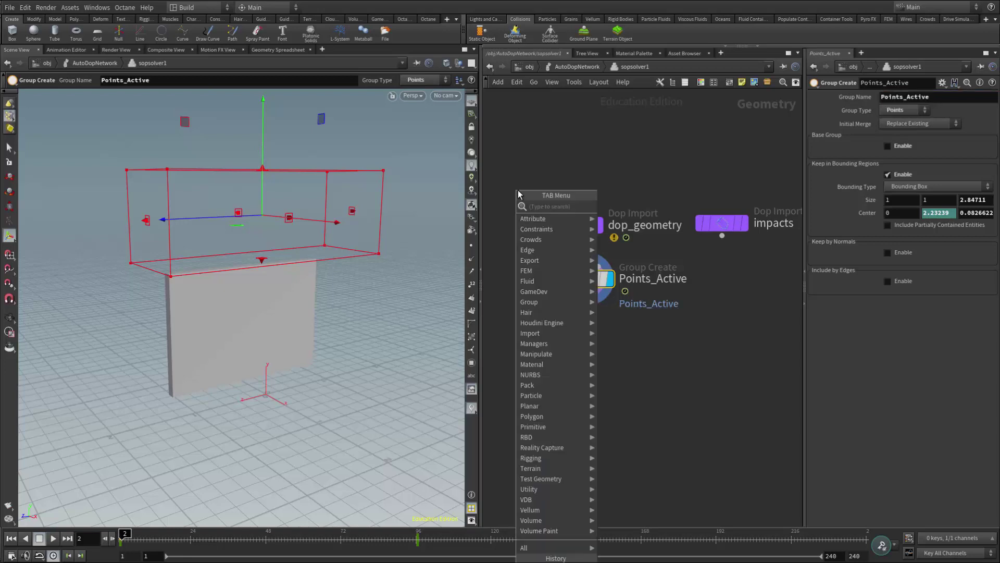
# Add attribwrangle1 fed by Points_Active, display it, and limit it to the Points_Active group.
pyautogui.moveTo(525, 221)
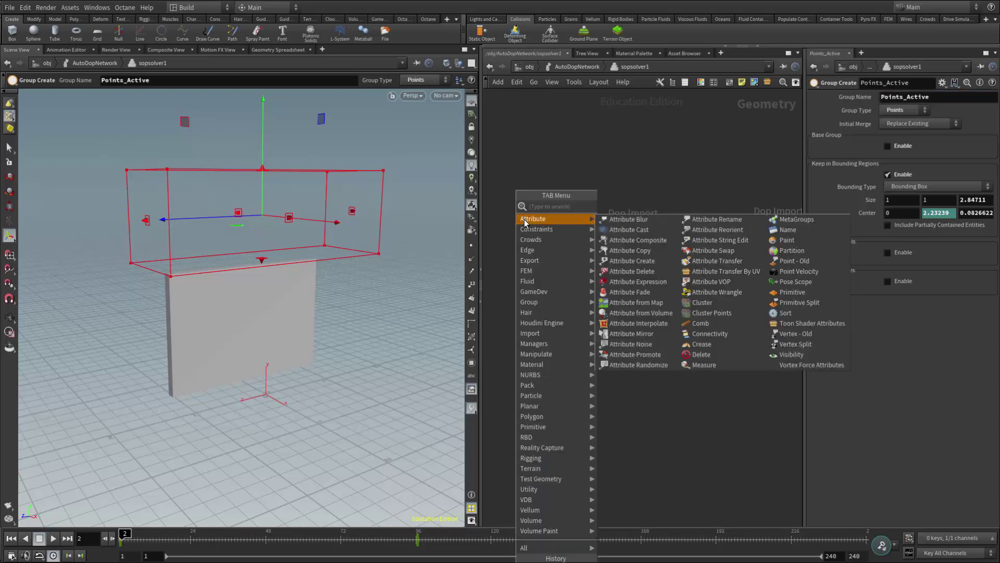
pyautogui.click(709, 292)
pyautogui.click(594, 351)
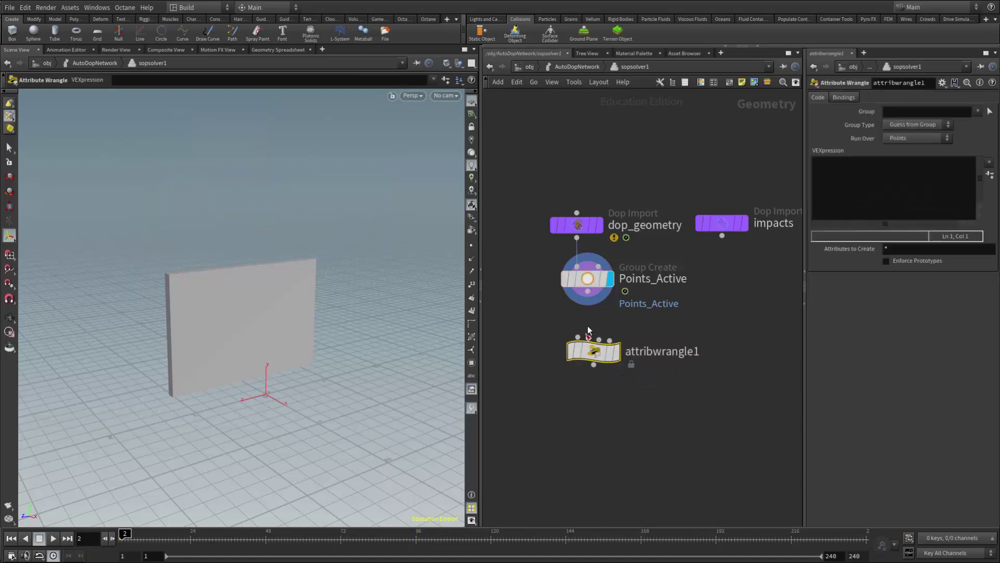
pyautogui.moveTo(589, 296); pyautogui.dragTo(595, 357)
pyautogui.click(610, 357)
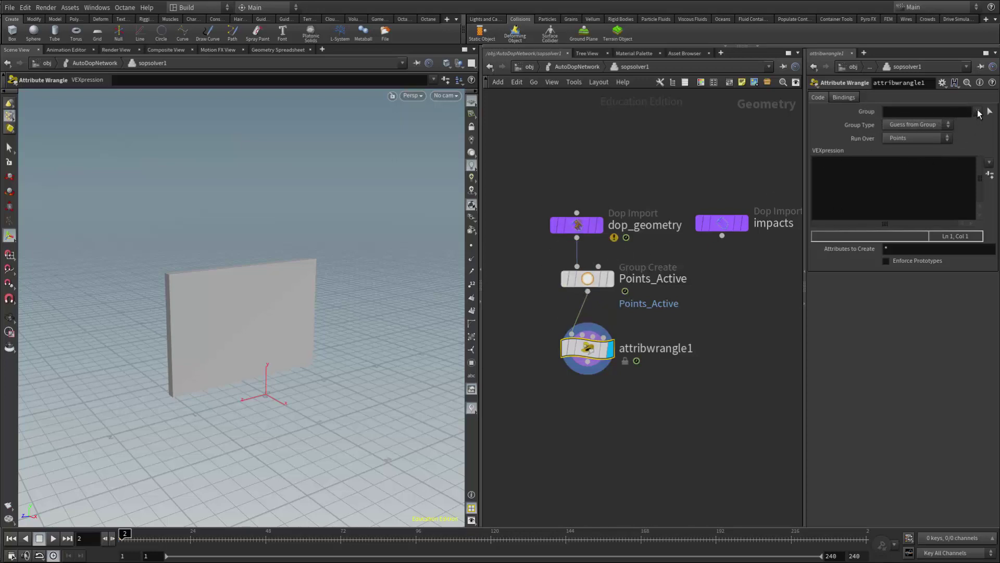
pyautogui.click(977, 112)
pyautogui.click(984, 124)
# Enter the VEX code i@active=1; in the wrangle and commit it.
pyautogui.click(847, 171)
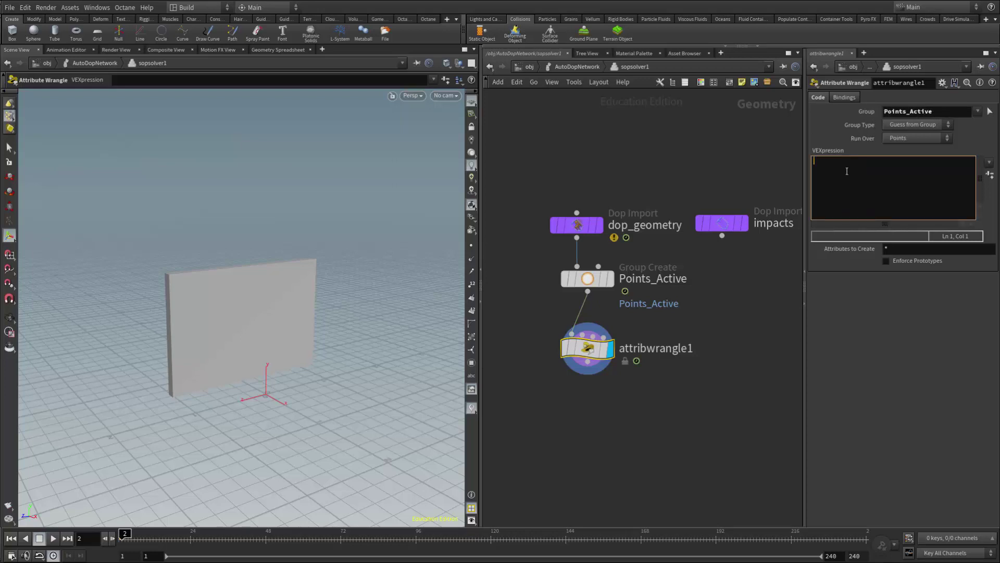
pyautogui.write('i@acv')
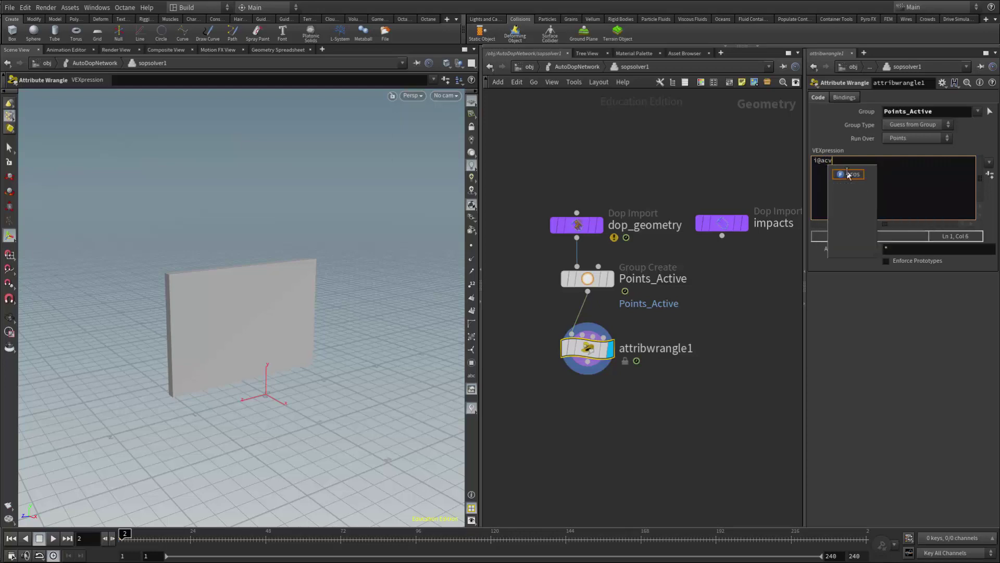
pyautogui.press('BackSpace')
pyautogui.write('tive')
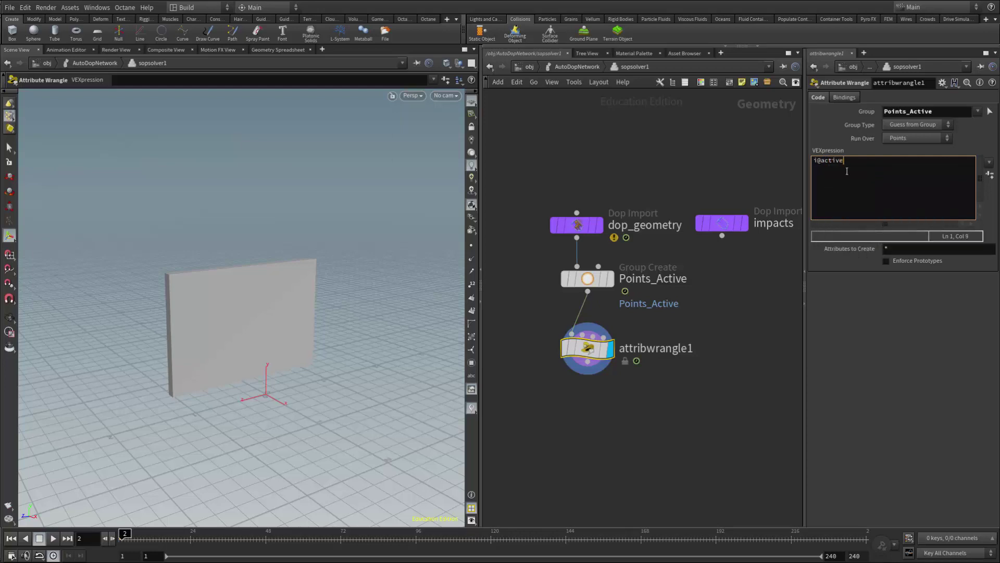
pyautogui.write('=1;')
pyautogui.moveTo(575, 282)
pyautogui.moveTo(593, 352); pyautogui.dragTo(594, 348)
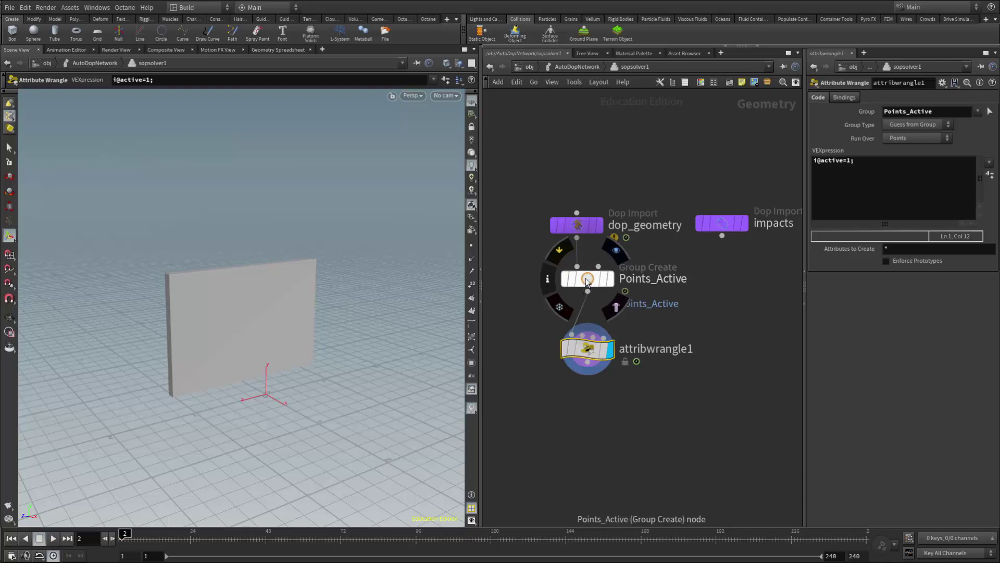
pyautogui.moveTo(588, 355)
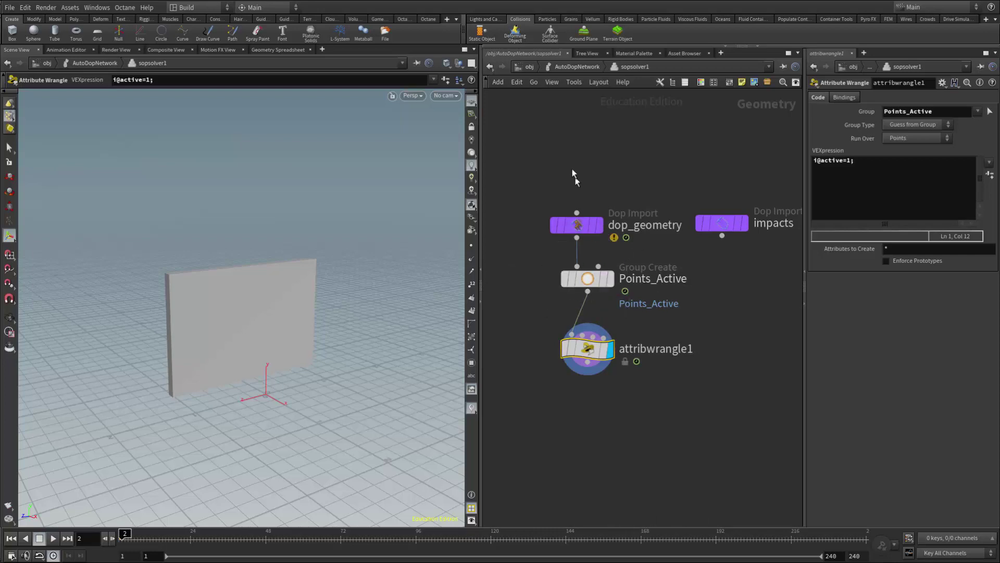
# Back in AutoDopNetwork, play the simulation to watch the wall shatter, then rewind to frame 1.
pyautogui.click(567, 68)
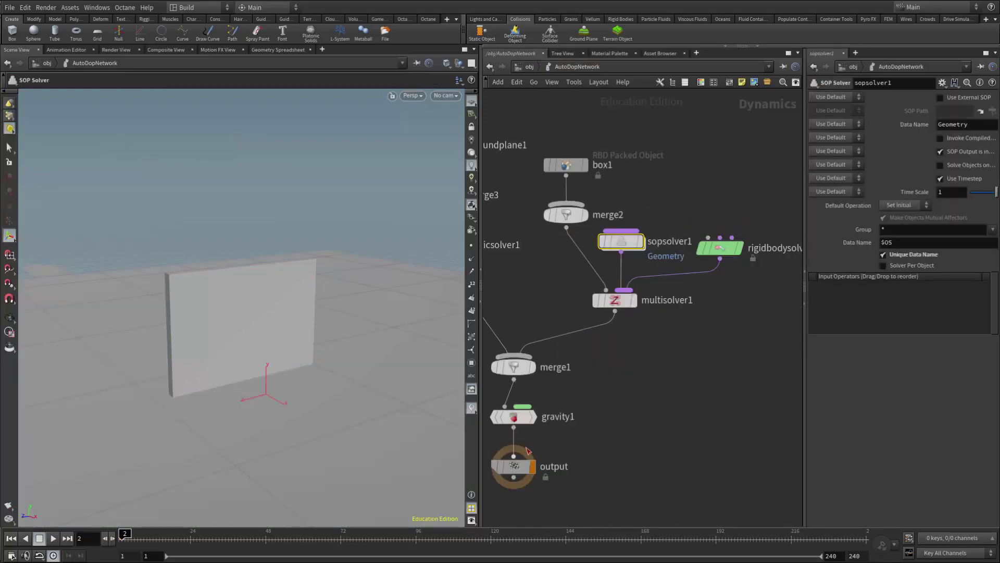
pyautogui.click(54, 538)
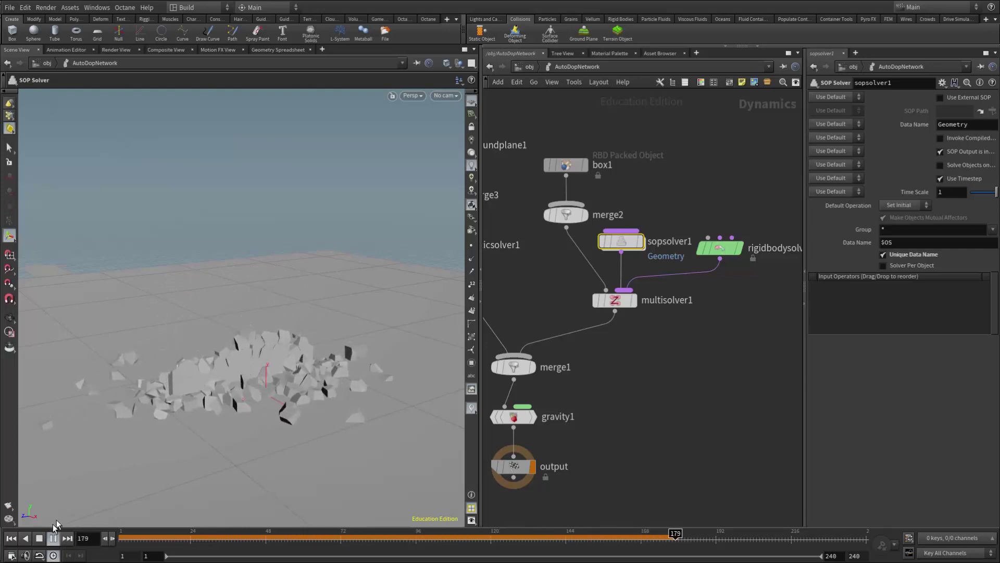
pyautogui.click(39, 538)
pyautogui.click(11, 538)
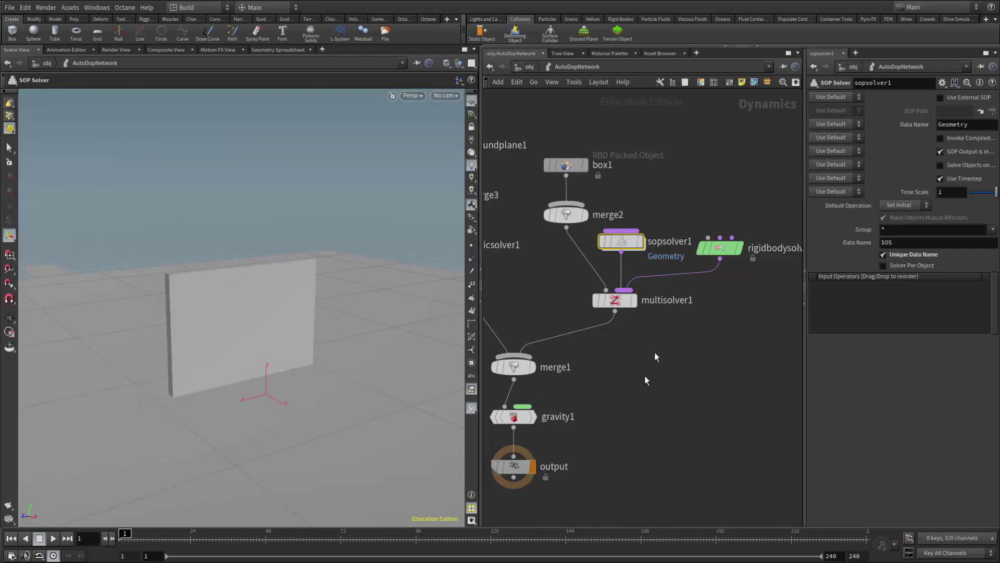
# Re-enter sopsolver1, rearrange its nodes, display Points_Active, and select its keyframe on the timeline.
pyautogui.doubleClick(621, 242)
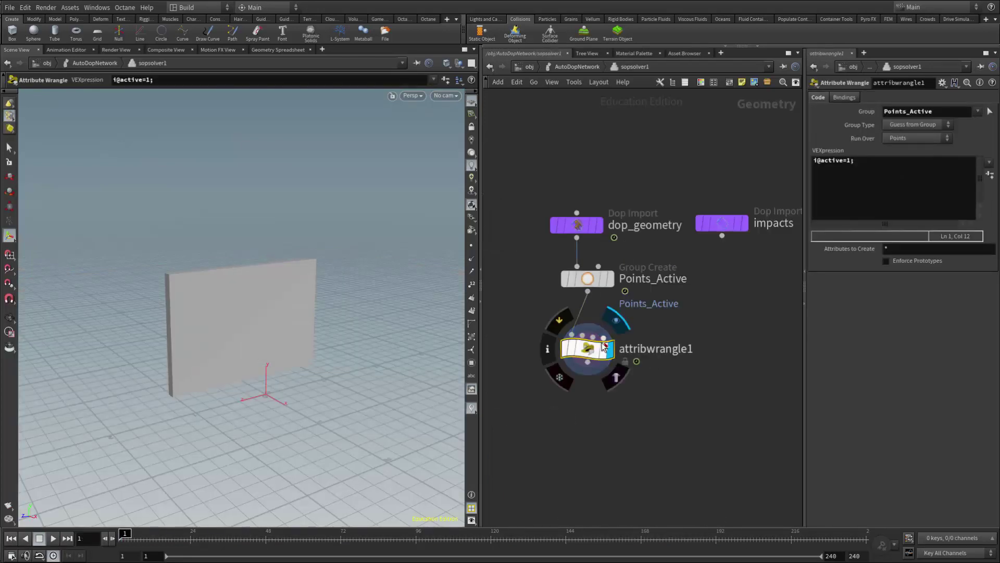
pyautogui.moveTo(590, 361); pyautogui.dragTo(596, 398)
pyautogui.moveTo(586, 282); pyautogui.dragTo(585, 309)
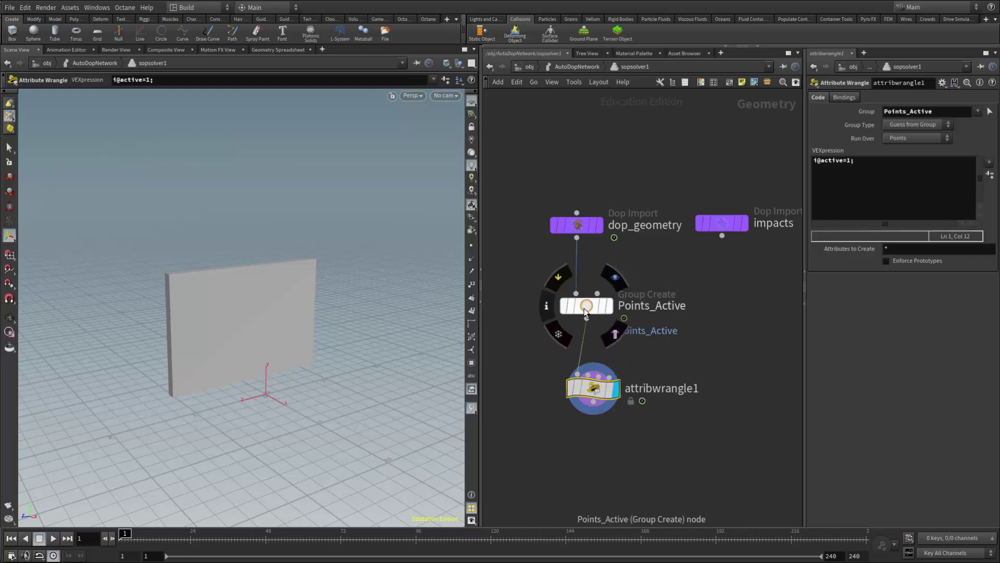
pyautogui.moveTo(589, 308); pyautogui.dragTo(589, 284)
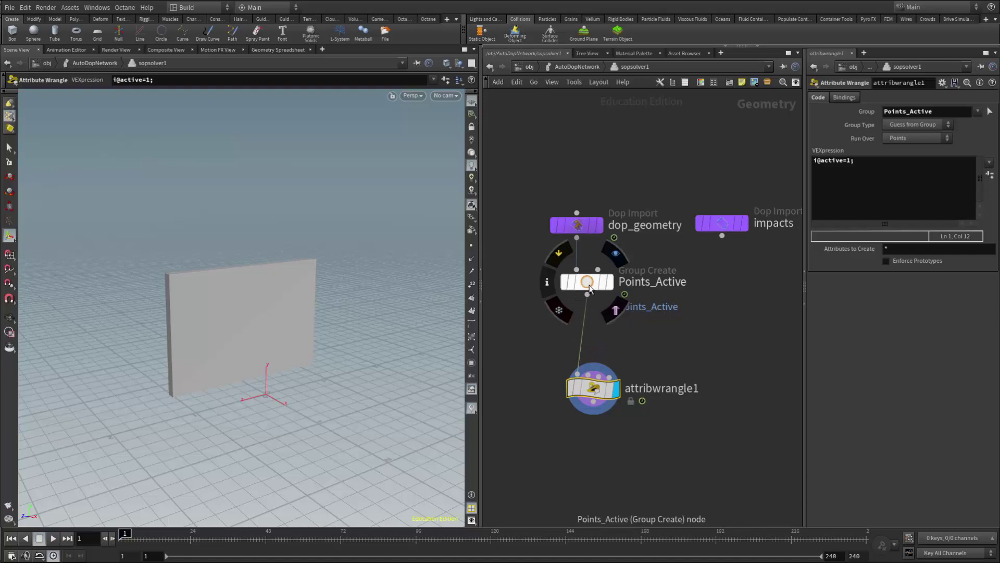
pyautogui.click(588, 282)
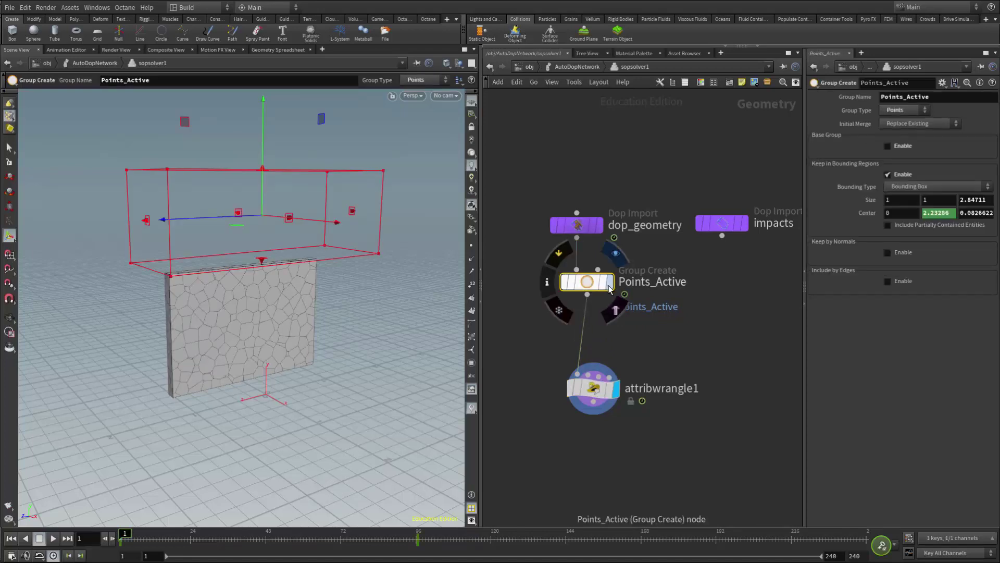
pyautogui.click(610, 286)
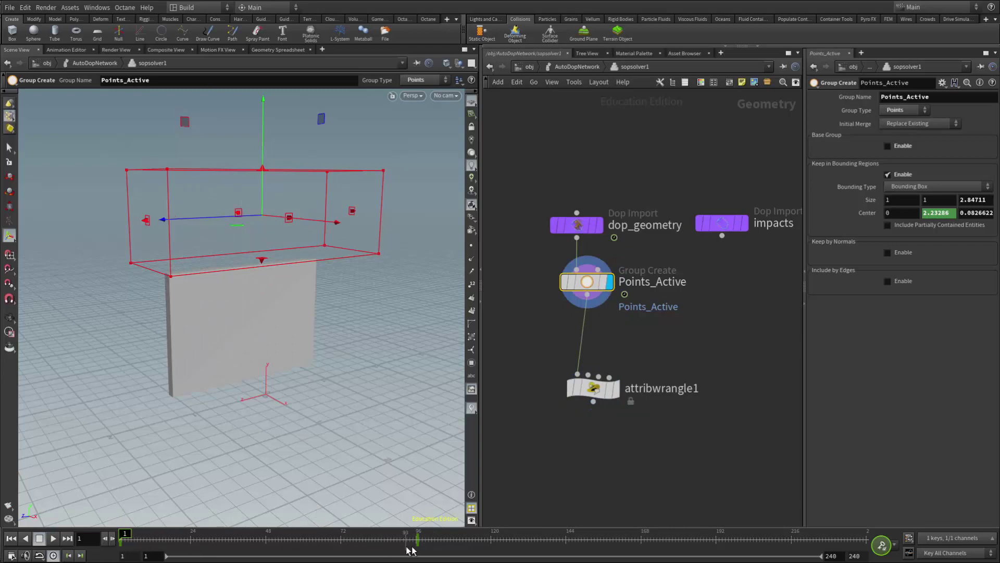
pyautogui.keyDown('shift'); pyautogui.moveTo(438, 547); pyautogui.dragTo(121, 553); pyautogui.keyUp('shift')
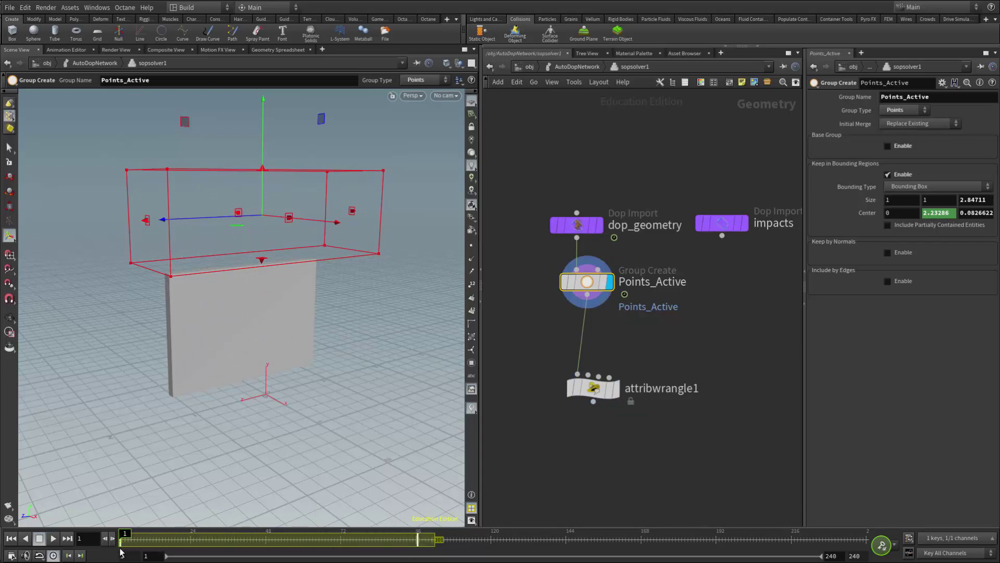
# Delete the old keyframe and shrink the Points_Active box to the wall's depth, just above its top.
pyautogui.rightClick(416, 542)
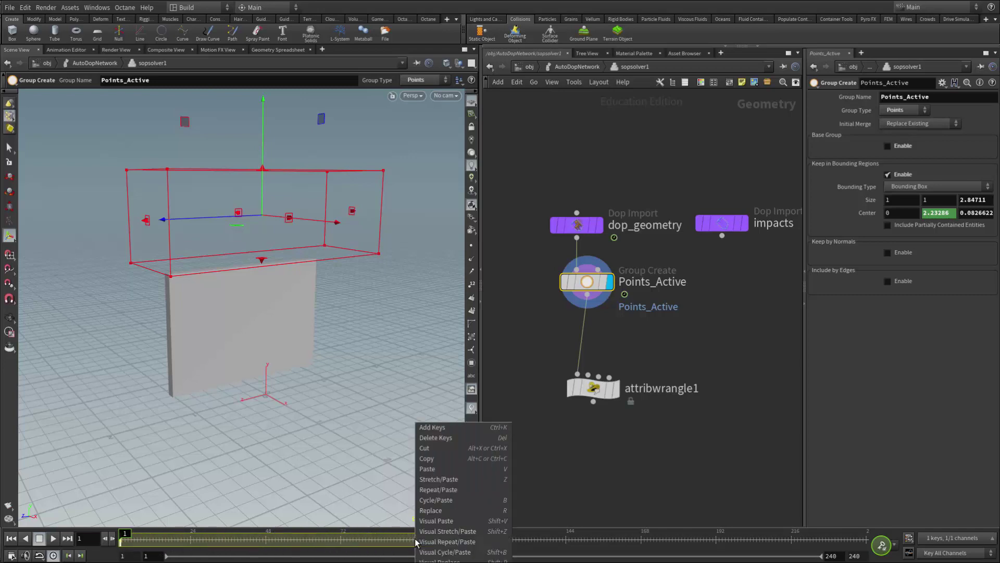
pyautogui.click(435, 439)
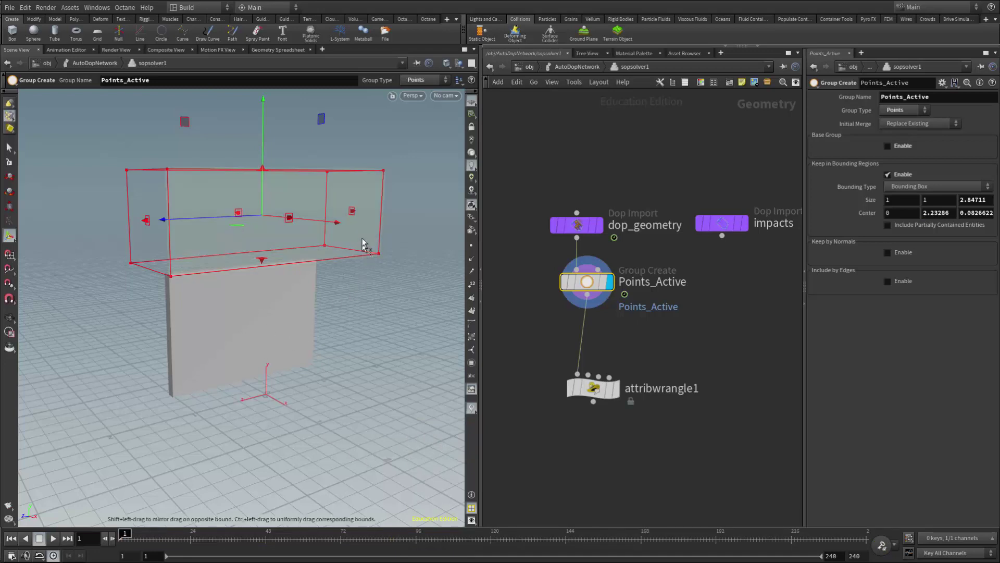
pyautogui.moveTo(359, 226); pyautogui.dragTo(232, 224)
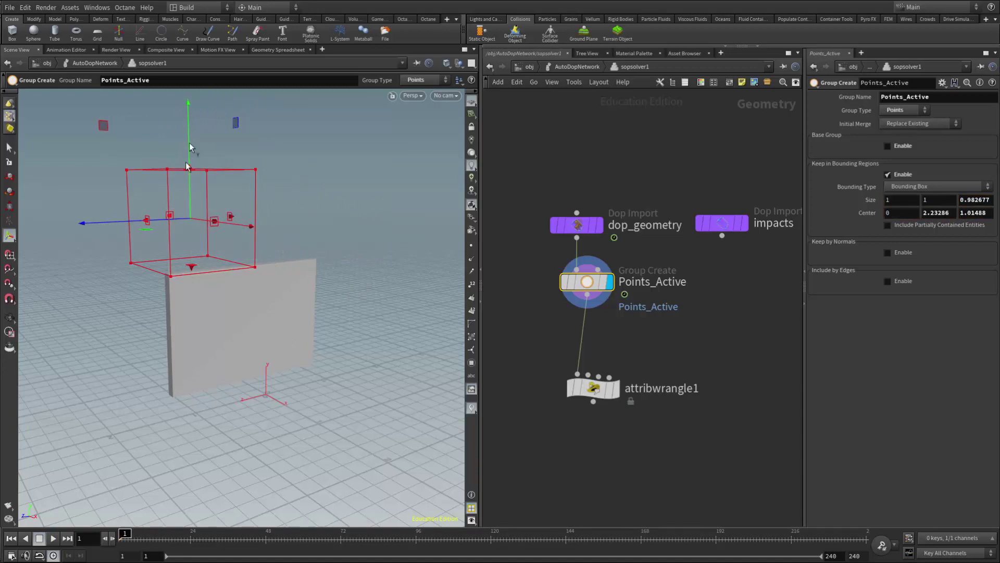
pyautogui.moveTo(189, 123)
pyautogui.mouseDown()
pyautogui.moveTo(191, 218)
pyautogui.moveTo(191, 110)
pyautogui.mouseUp()
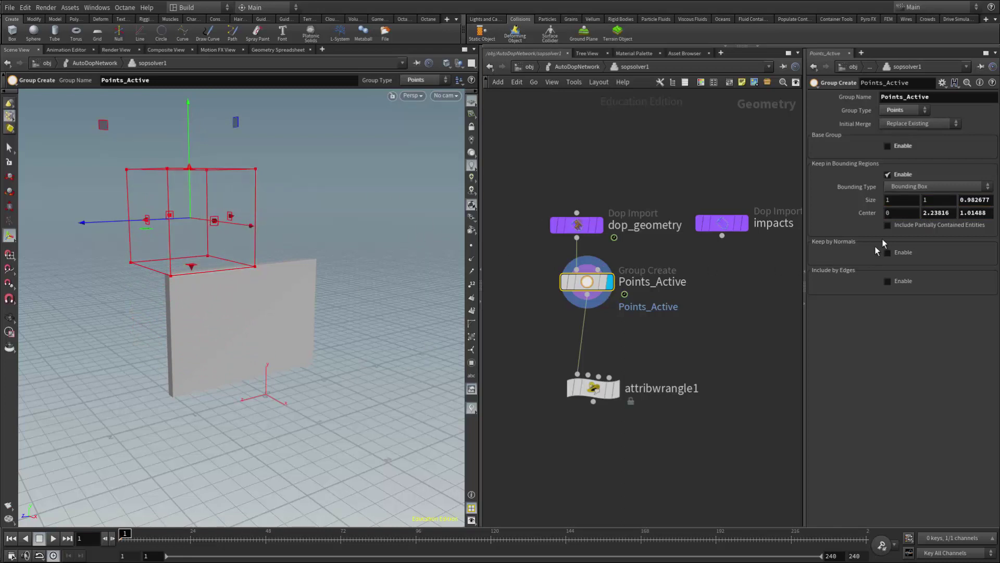
# Key Center Y at frame 1, then lower the box through the wall and key it at frame 72.
pyautogui.keyDown('alt'); pyautogui.click(951, 212); pyautogui.keyUp('alt')
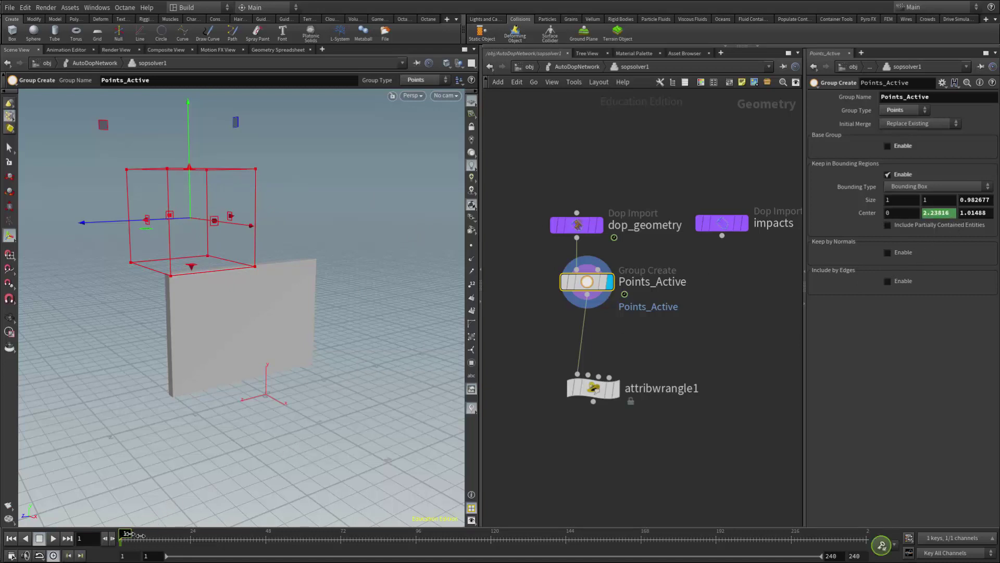
pyautogui.moveTo(140, 535); pyautogui.dragTo(350, 545)
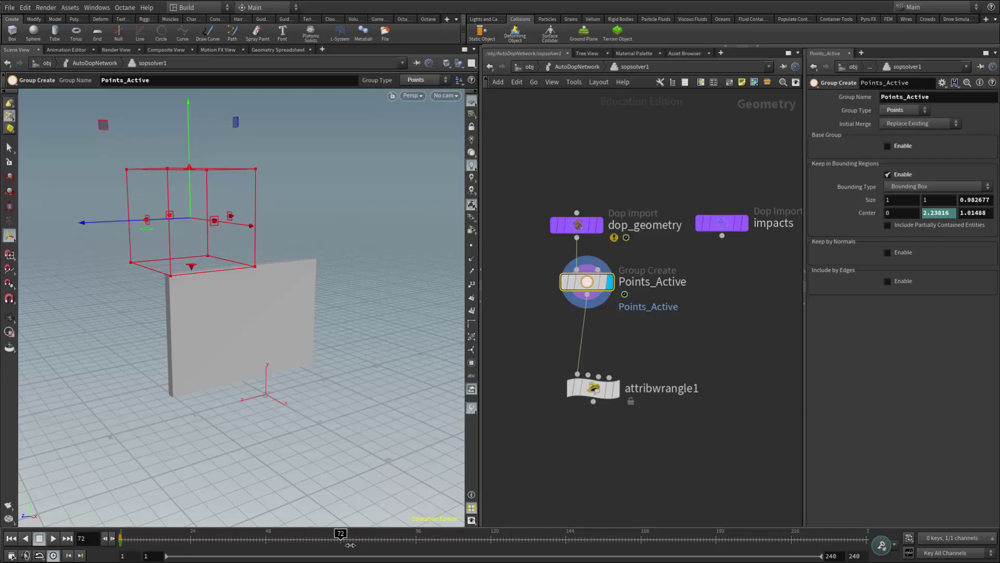
pyautogui.moveTo(189, 103); pyautogui.dragTo(188, 239)
pyautogui.keyDown('alt'); pyautogui.click(938, 213); pyautogui.keyUp('alt')
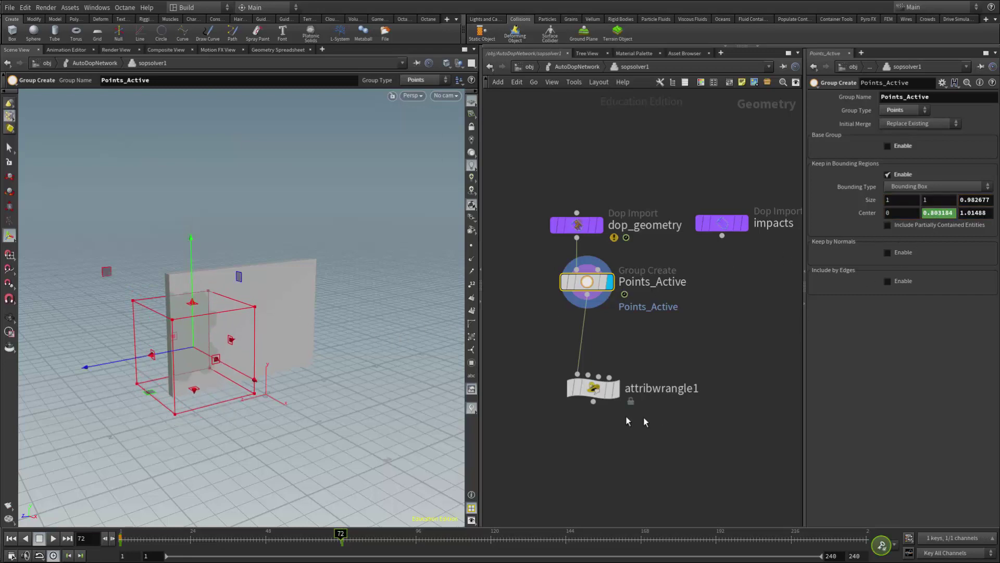
pyautogui.moveTo(341, 534); pyautogui.dragTo(125, 537)
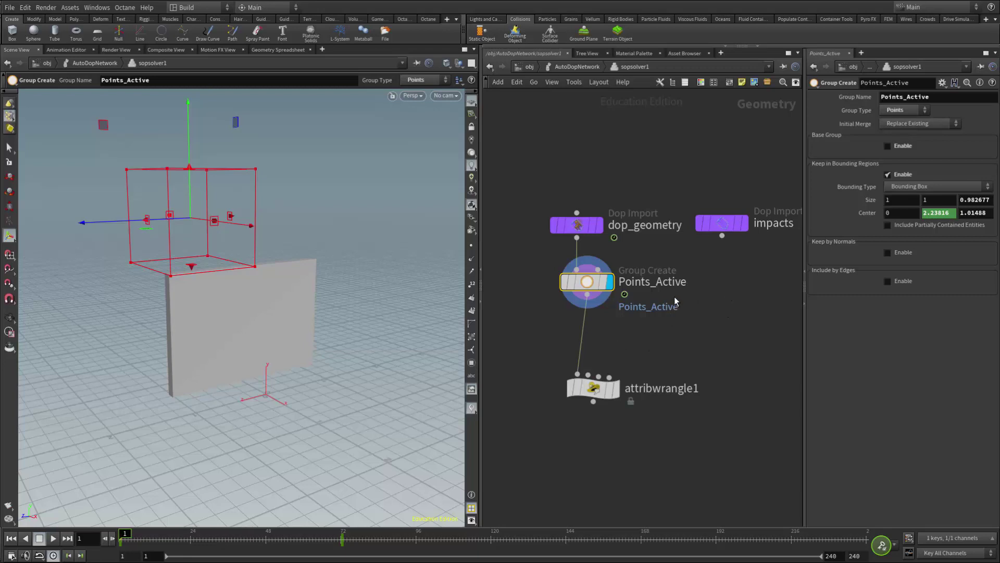
pyautogui.press('Tab')
pyautogui.press('Escape')
pyautogui.press('Tab')
# Insert a new Group Create node between Points_Active and attribwrangle1.
pyautogui.moveTo(599, 266)
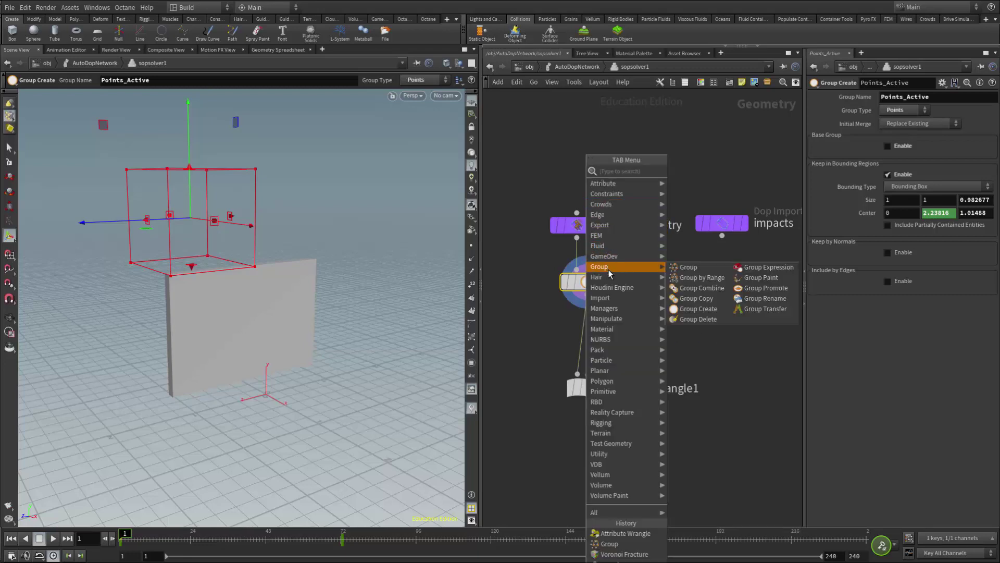
pyautogui.click(714, 266)
pyautogui.click(658, 344)
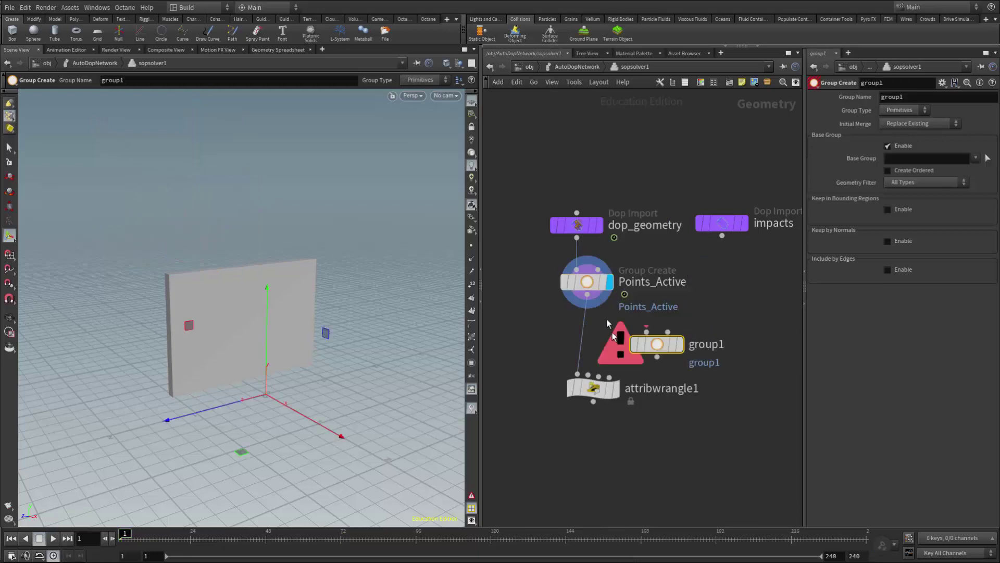
pyautogui.click(587, 295)
pyautogui.click(646, 331)
pyautogui.moveTo(593, 406); pyautogui.dragTo(596, 430)
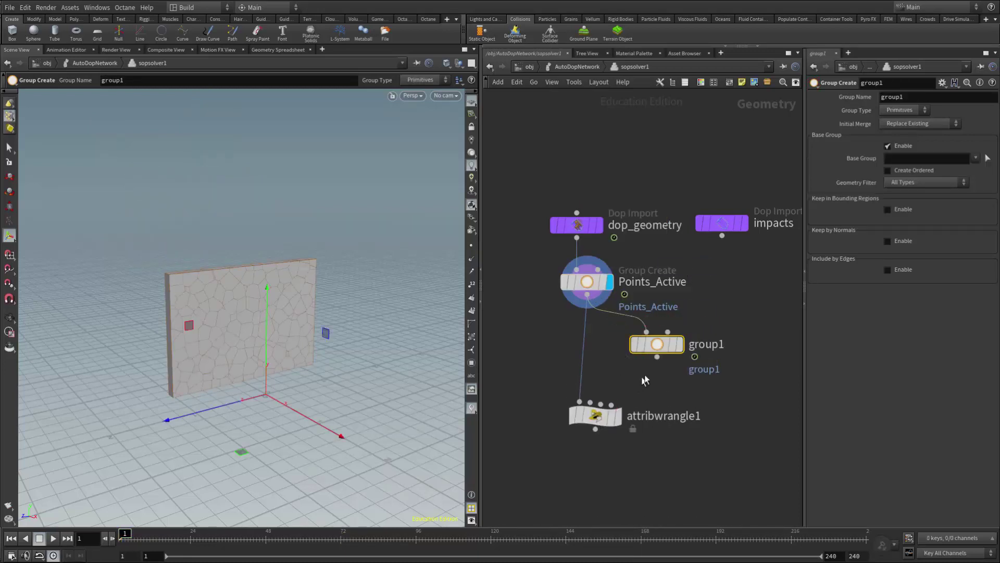
pyautogui.click(657, 356)
pyautogui.click(580, 402)
pyautogui.moveTo(655, 352); pyautogui.dragTo(585, 357)
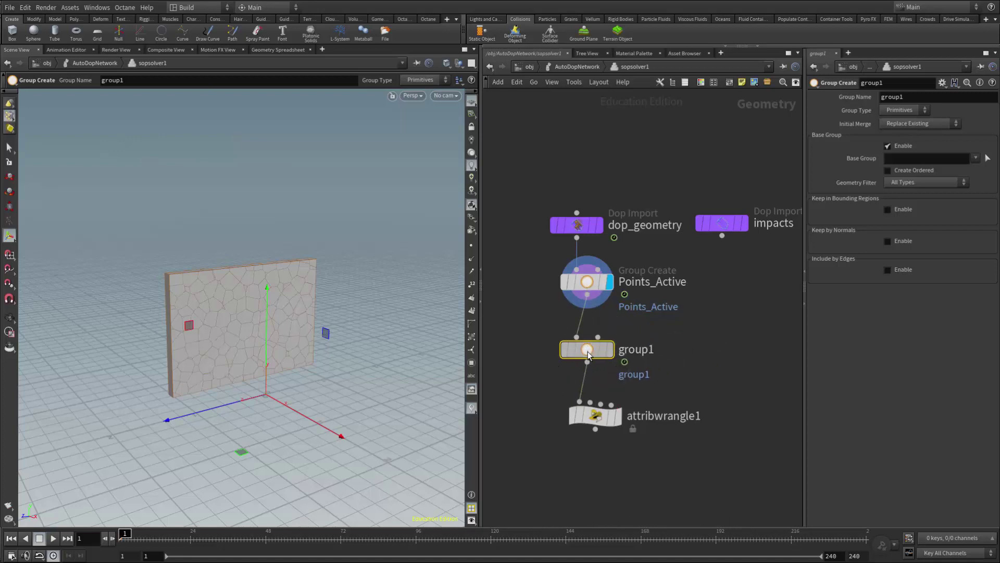
# Make it a points group named Points_Active_Right, with a matching group name and base group off.
pyautogui.click(897, 110)
pyautogui.click(893, 131)
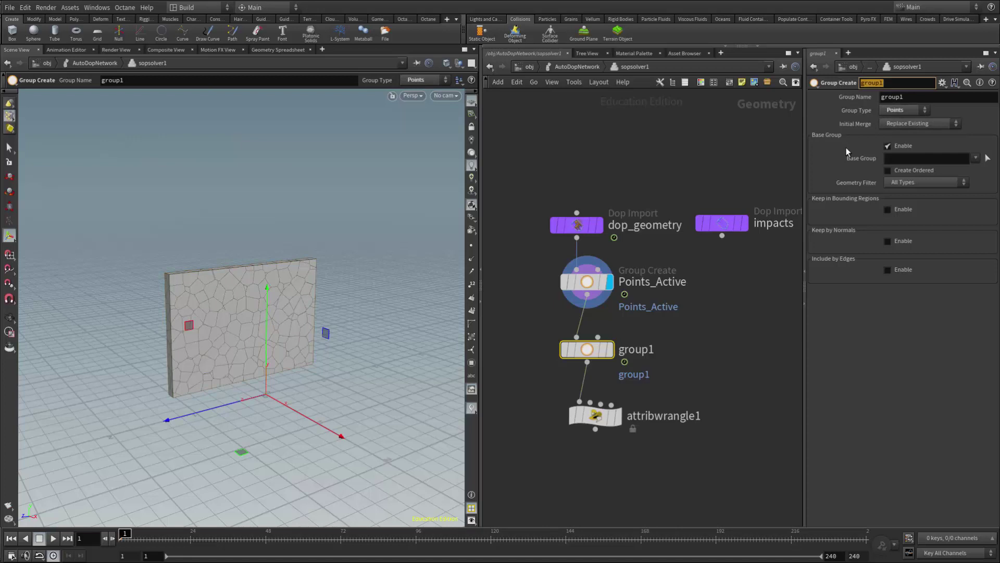
pyautogui.write('Points_Active_Right')
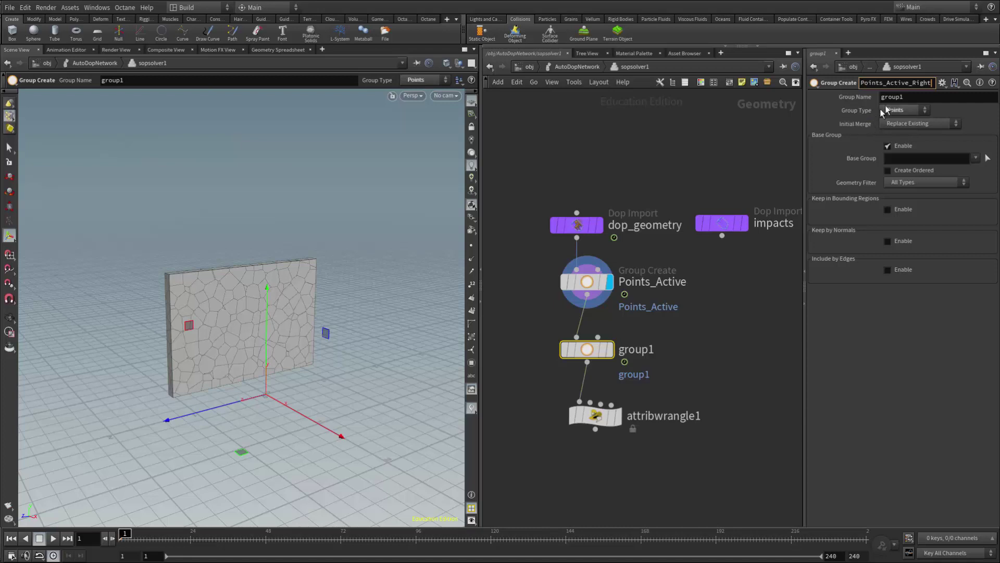
pyautogui.moveTo(935, 83); pyautogui.dragTo(856, 77)
pyautogui.hotkey('ctrl', 'c')
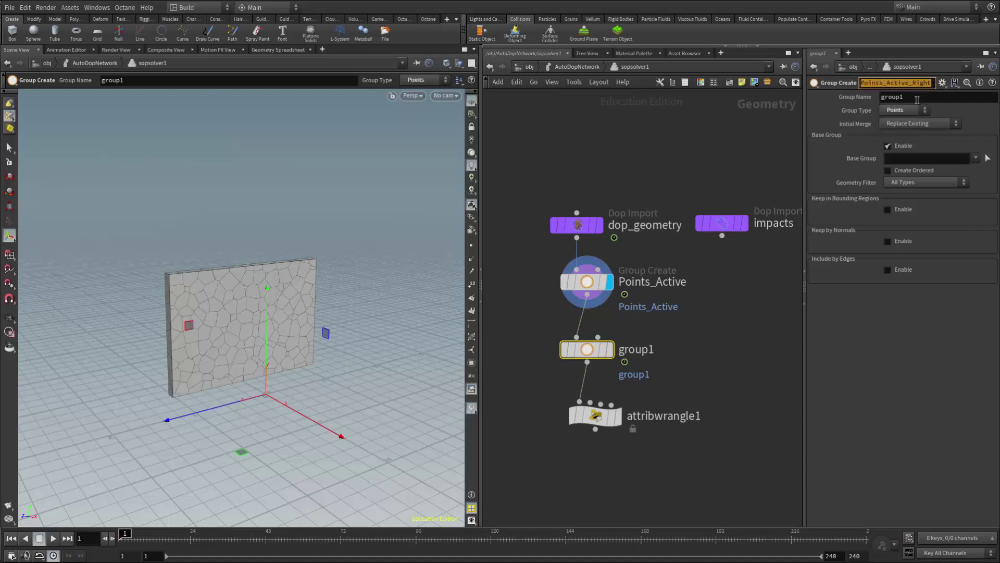
pyautogui.press('Tab')
pyautogui.hotkey('ctrl', 'v')
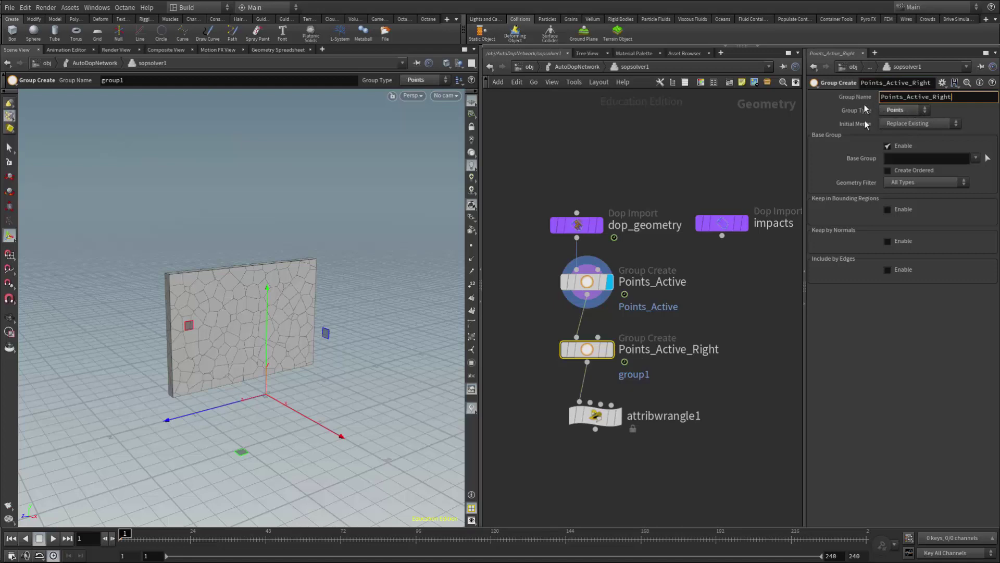
pyautogui.click(888, 146)
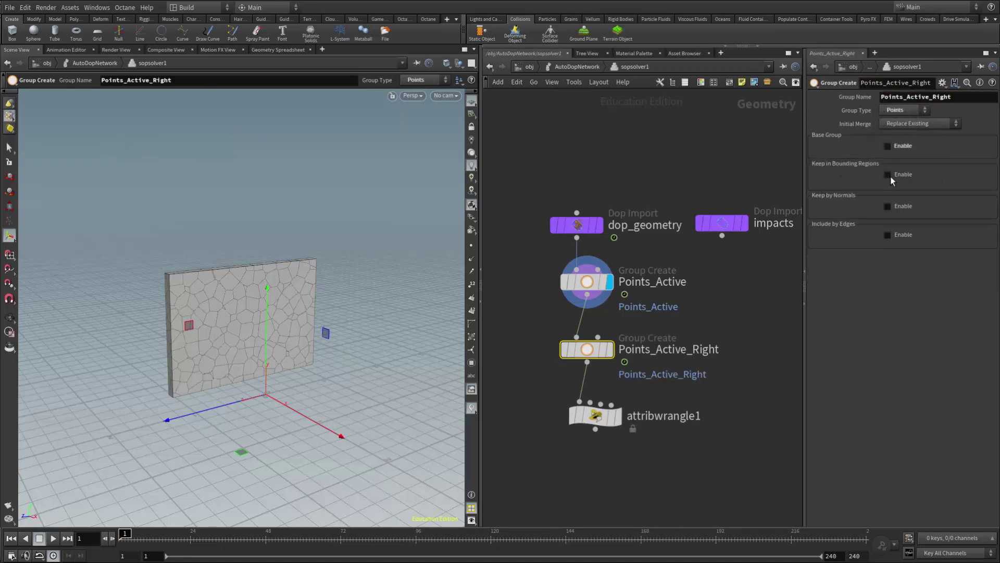
# Turn on Keep in Bounding Regions and size the box to 1×1.58577×1, centred at 0, 1.17336, -1.65152.
pyautogui.click(888, 174)
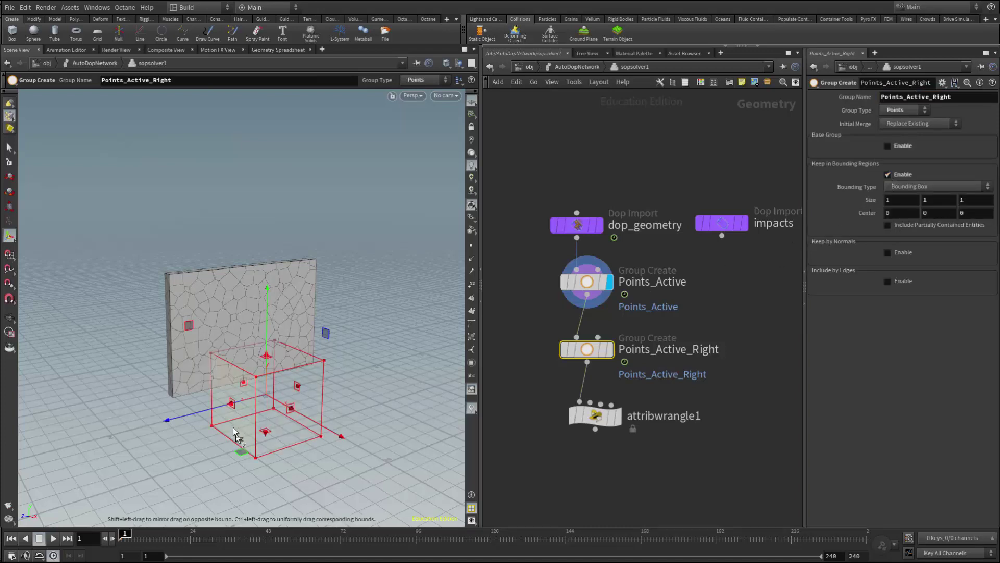
pyautogui.moveTo(234, 432); pyautogui.dragTo(293, 413)
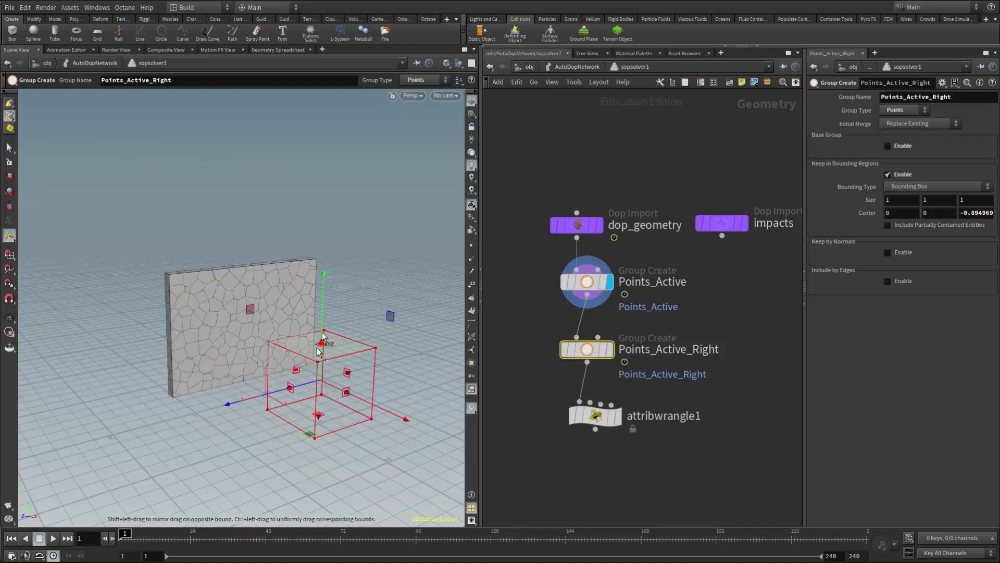
pyautogui.moveTo(323, 311); pyautogui.dragTo(324, 198)
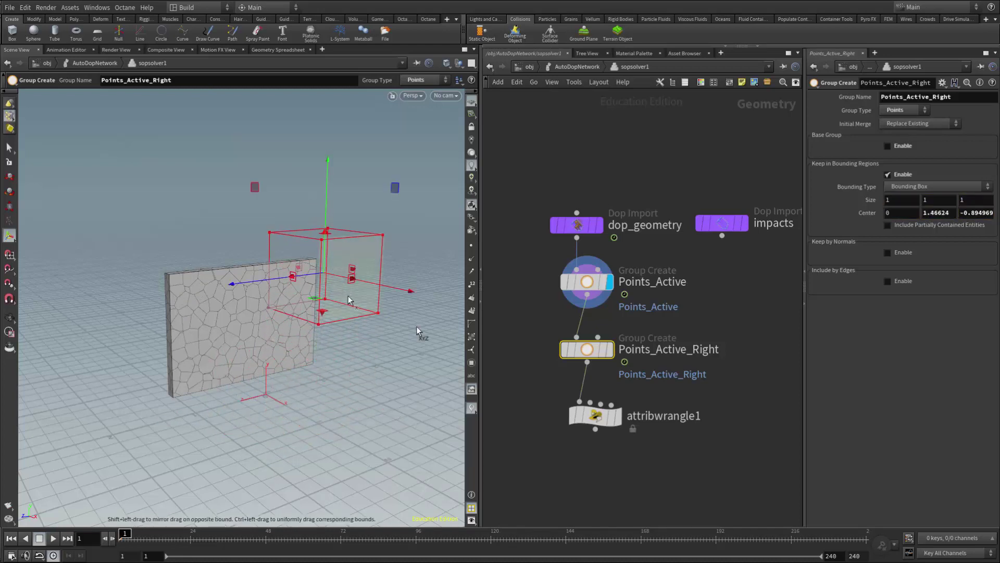
pyautogui.click(610, 345)
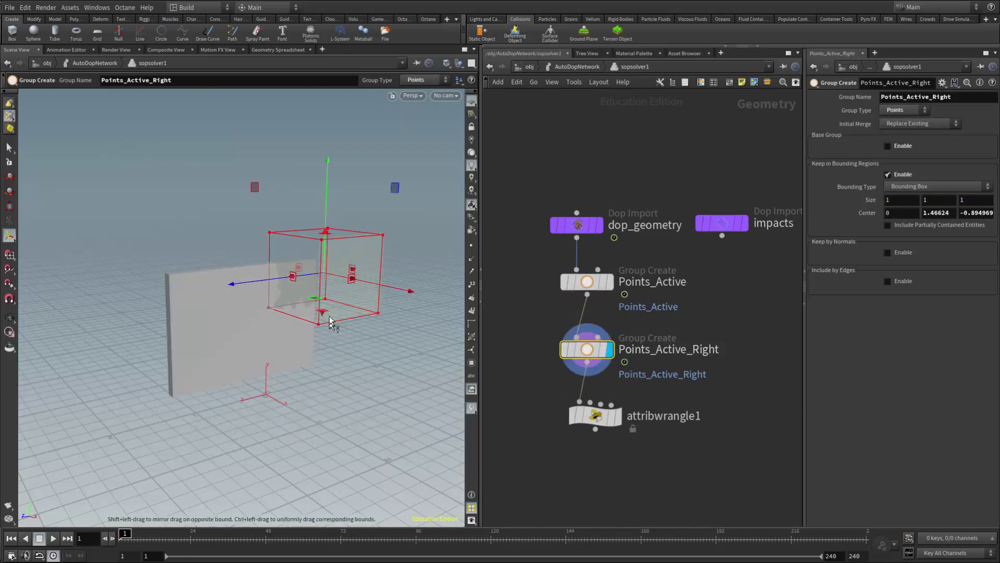
pyautogui.moveTo(324, 316); pyautogui.dragTo(321, 360)
pyautogui.moveTo(232, 309); pyautogui.dragTo(288, 302)
pyautogui.moveTo(289, 301); pyautogui.dragTo(290, 301)
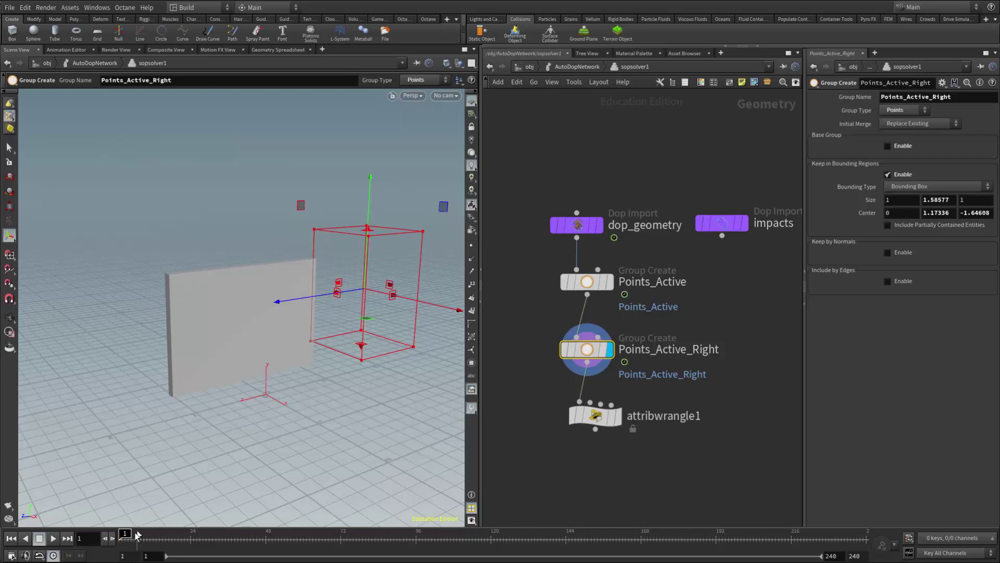
pyautogui.moveTo(137, 534); pyautogui.dragTo(218, 539)
pyautogui.moveTo(280, 302); pyautogui.dragTo(286, 301)
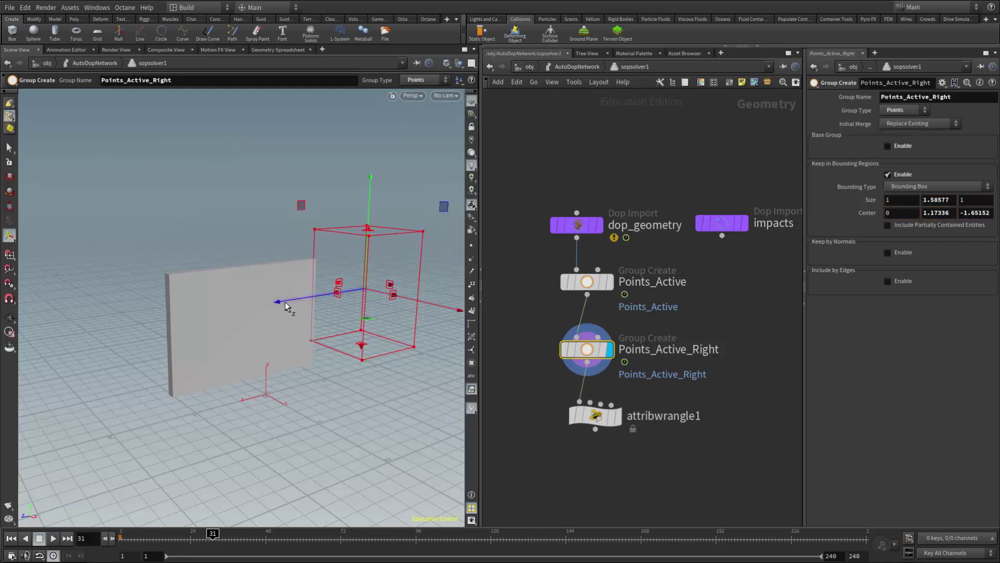
# Key the box's Center Z at frame 31 and at frame 97 inside the wall, then select attribwrangle1.
pyautogui.keyDown('alt'); pyautogui.click(972, 212); pyautogui.keyUp('alt')
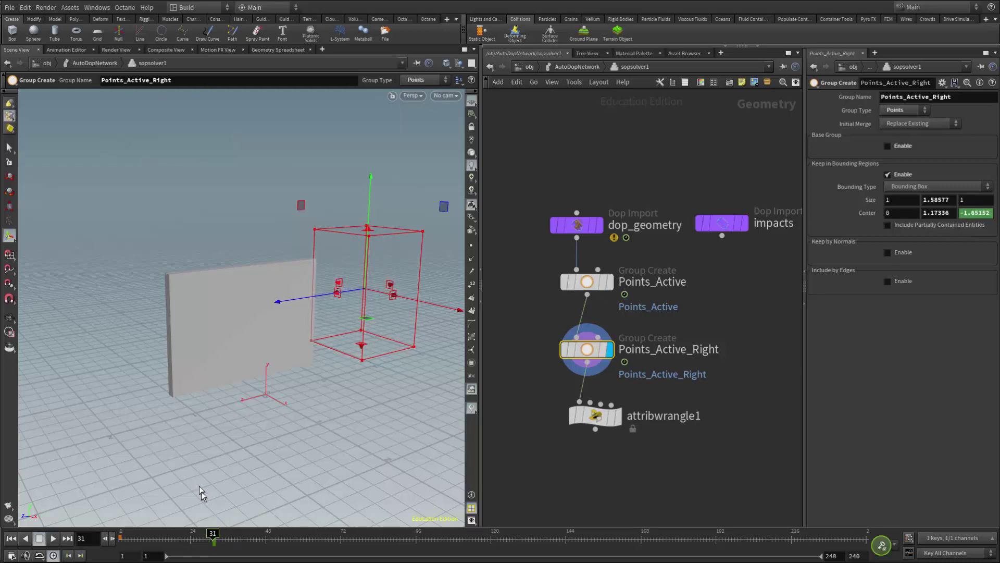
pyautogui.moveTo(213, 533); pyautogui.dragTo(419, 532)
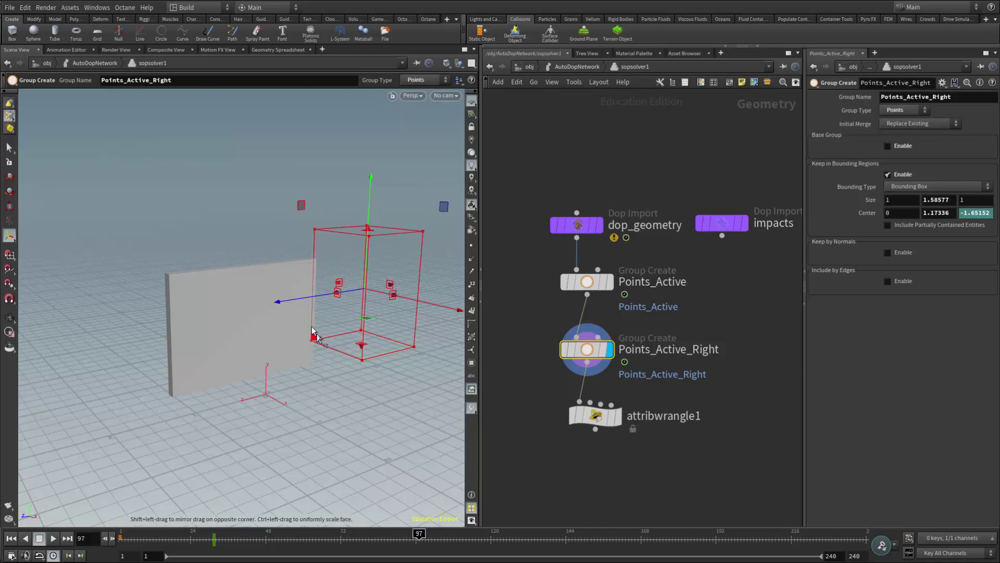
pyautogui.moveTo(291, 301); pyautogui.dragTo(185, 320)
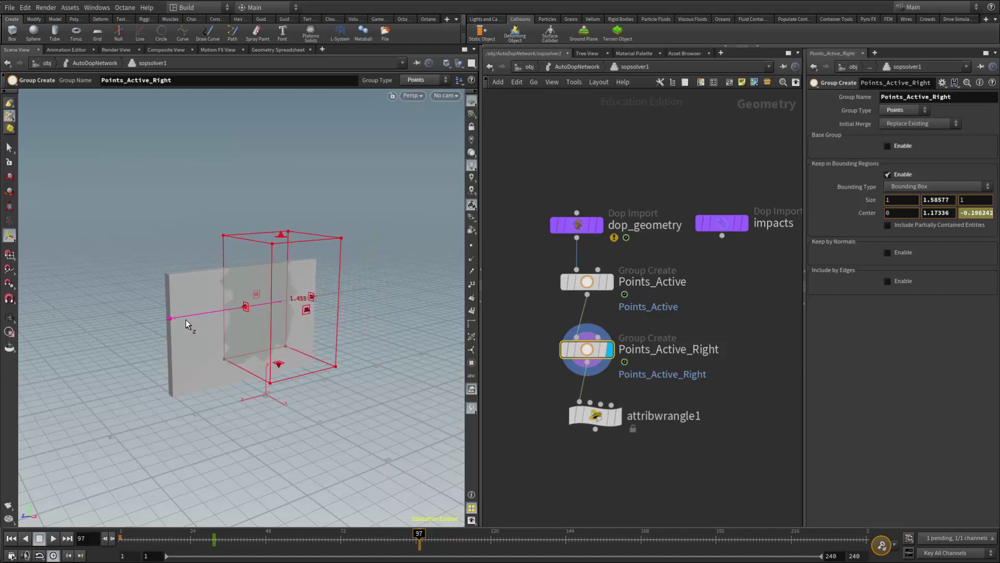
pyautogui.keyDown('alt'); pyautogui.click(969, 213); pyautogui.keyUp('alt')
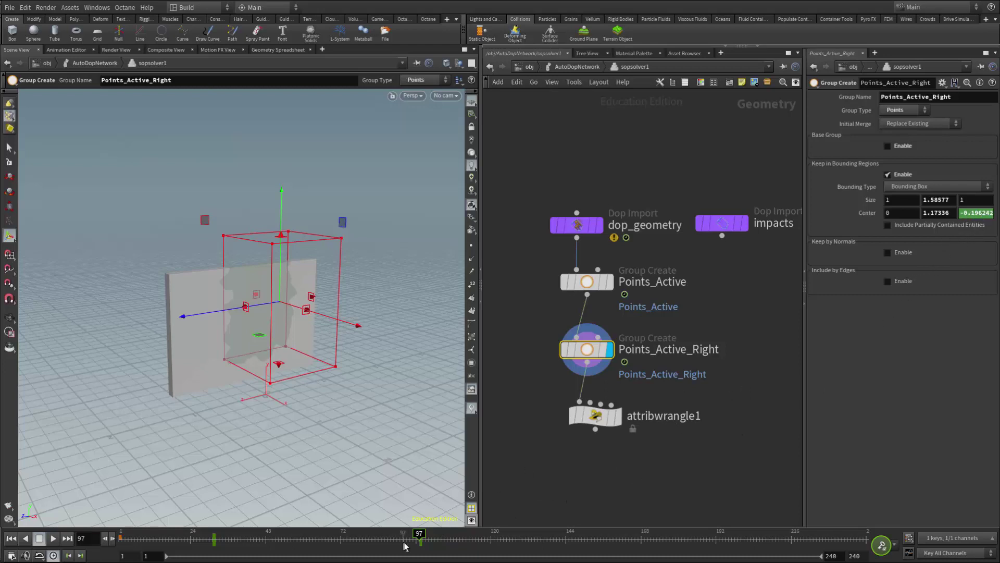
pyautogui.moveTo(420, 535); pyautogui.dragTo(125, 533)
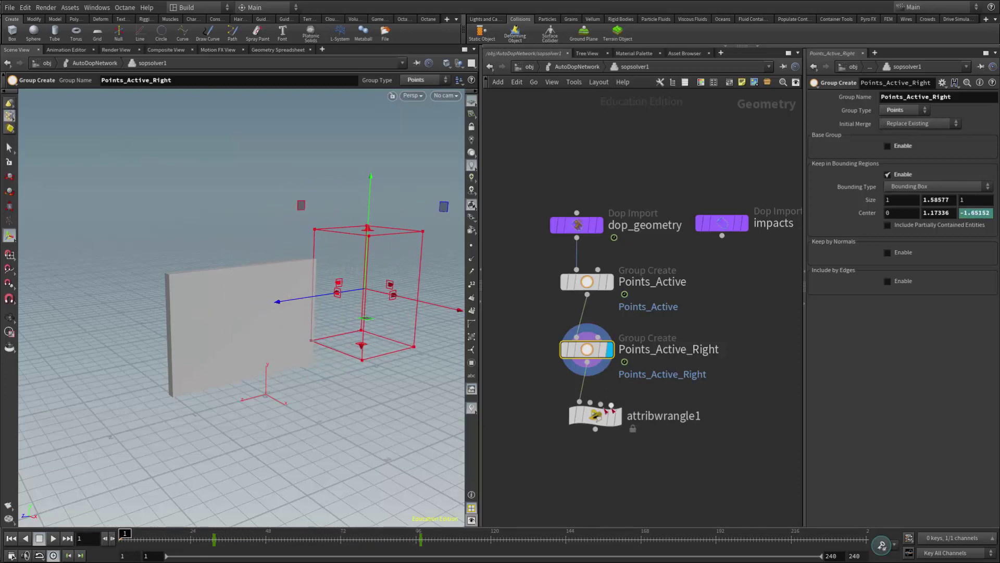
pyautogui.click(596, 416)
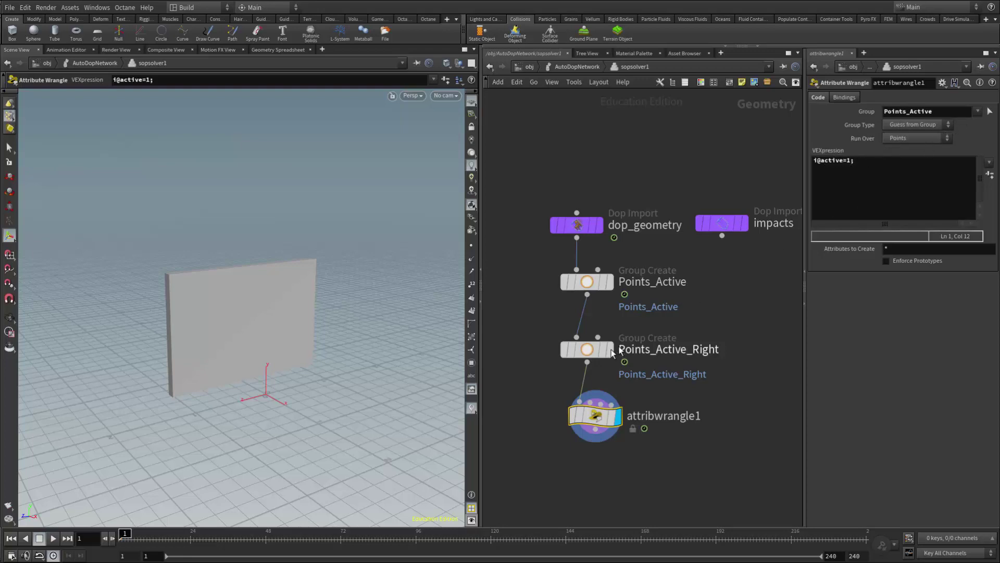
# Add Points_Active_Right to attribwrangle1's Group beside Points_Active, then go back up to AutoDopNetwork.
pyautogui.moveTo(592, 349)
pyautogui.click(977, 111)
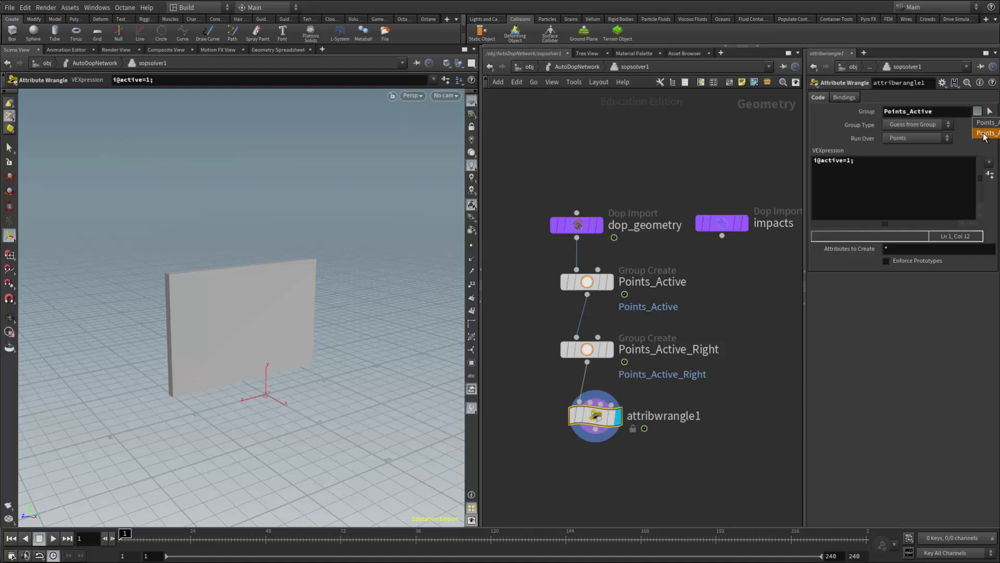
pyautogui.click(984, 133)
pyautogui.moveTo(804, 127); pyautogui.dragTo(743, 128)
pyautogui.moveTo(947, 111); pyautogui.dragTo(869, 127)
pyautogui.rightClick(811, 111)
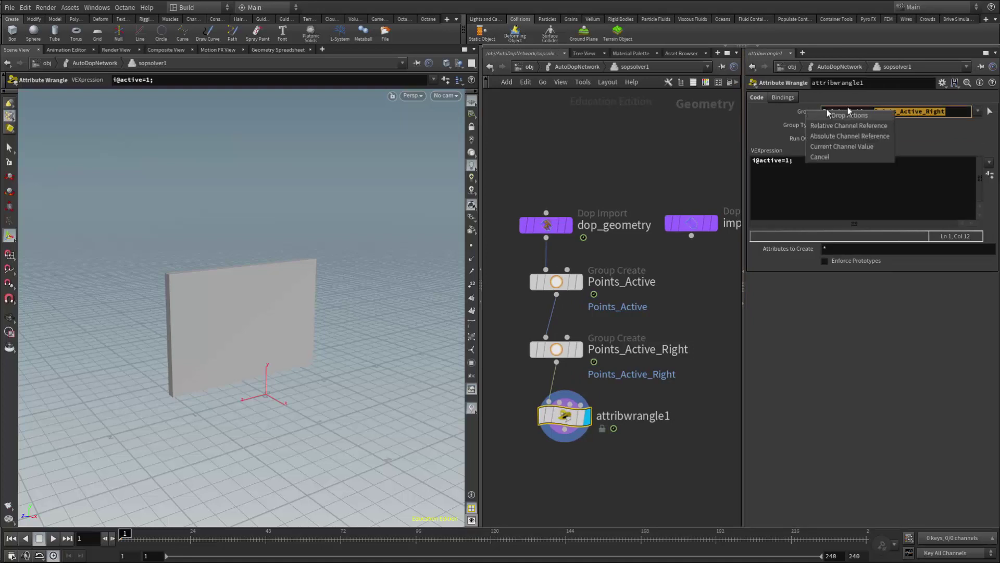
pyautogui.moveTo(870, 111); pyautogui.dragTo(822, 111)
pyautogui.click(853, 171)
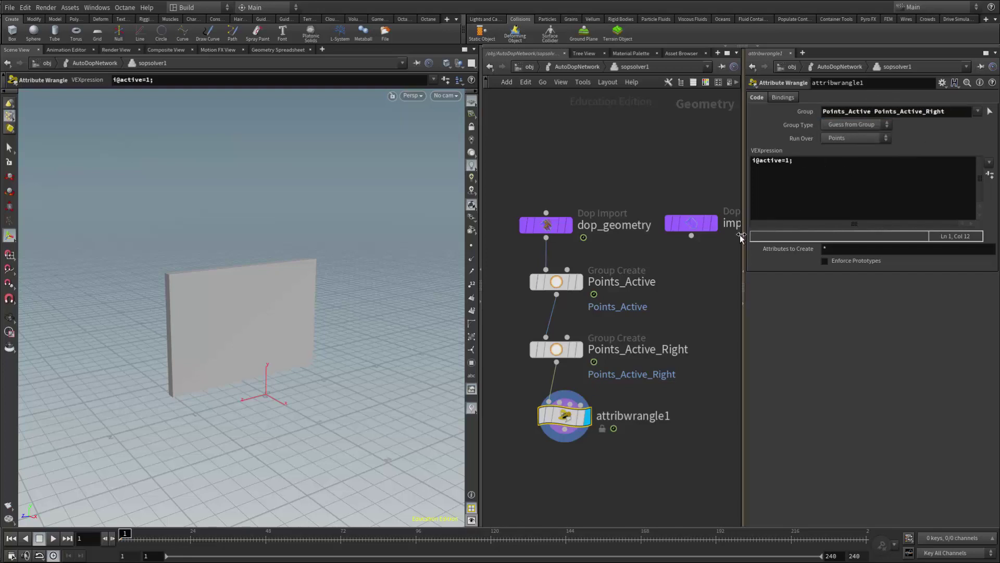
pyautogui.click(565, 68)
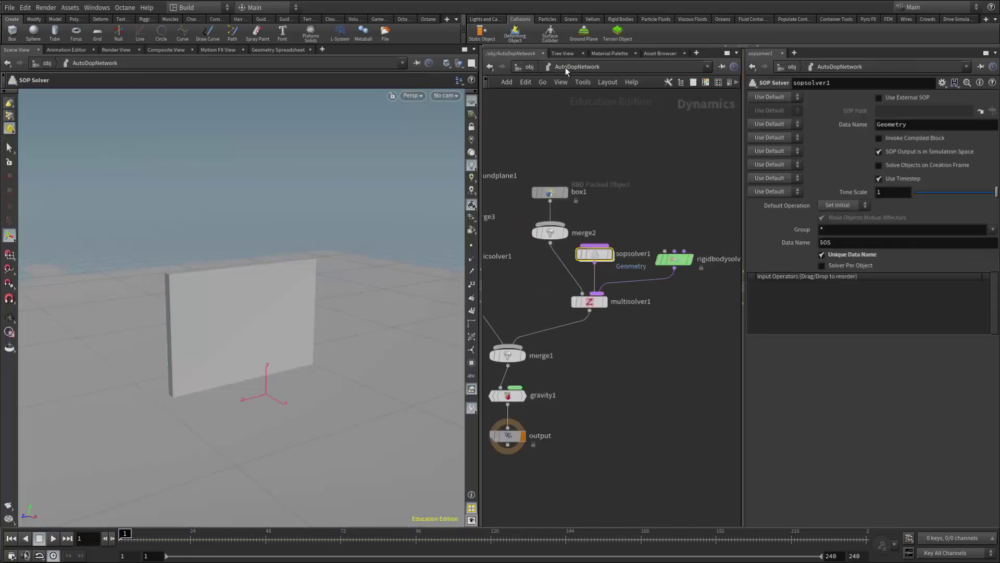
pyautogui.click(55, 539)
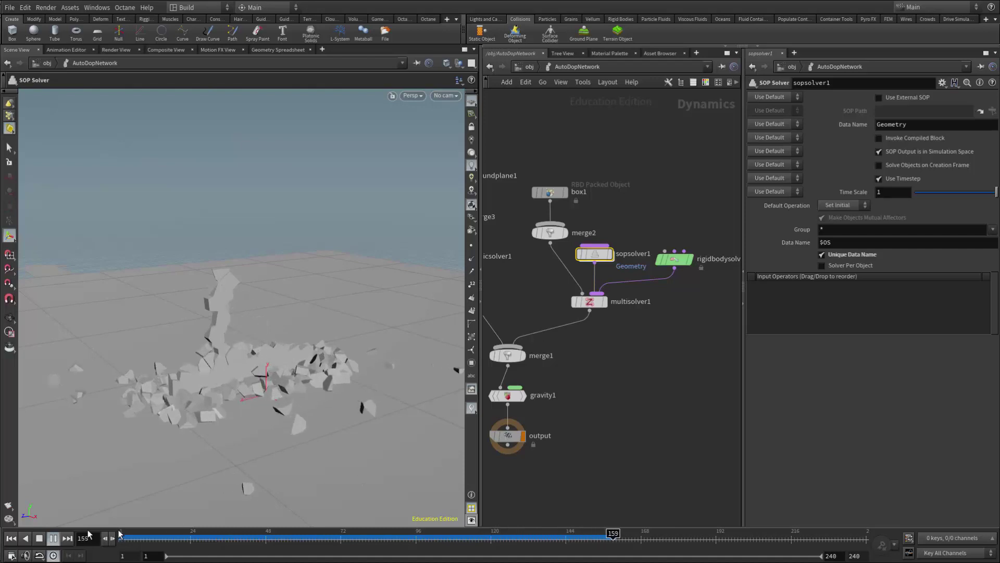
pyautogui.click(39, 538)
pyautogui.click(11, 538)
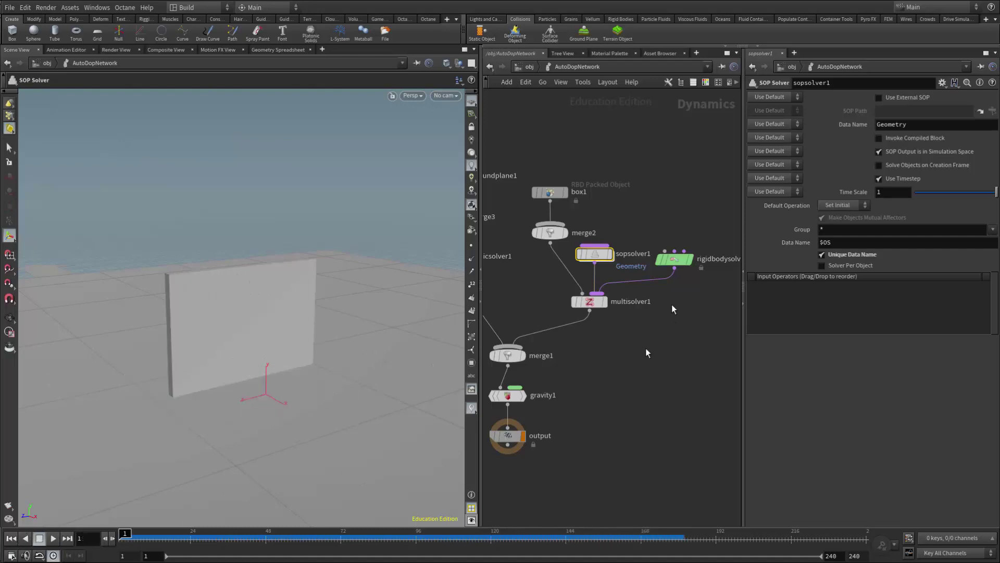
pyautogui.moveTo(611, 344); pyautogui.dragTo(678, 341, button='middle')
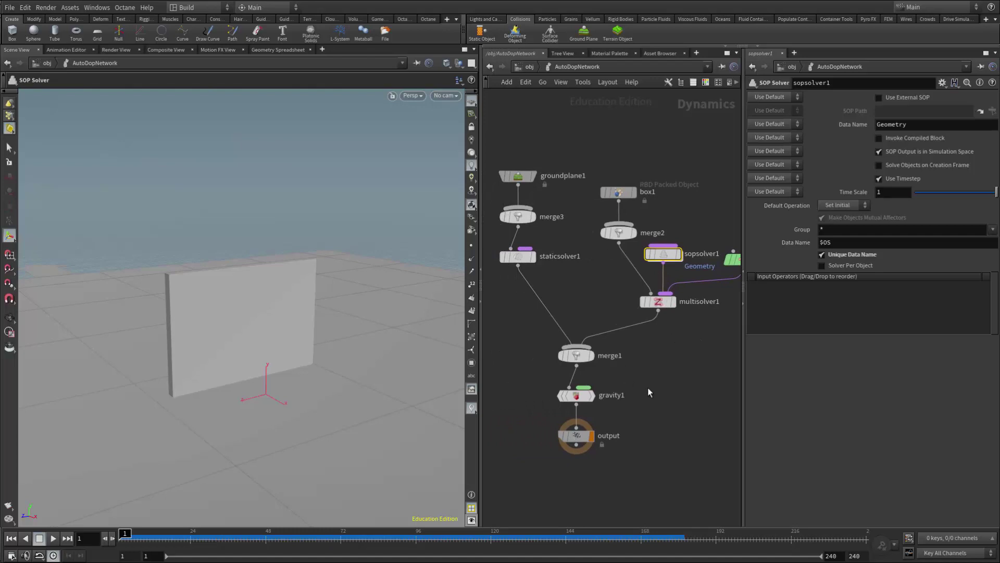
pyautogui.doubleClick(668, 257)
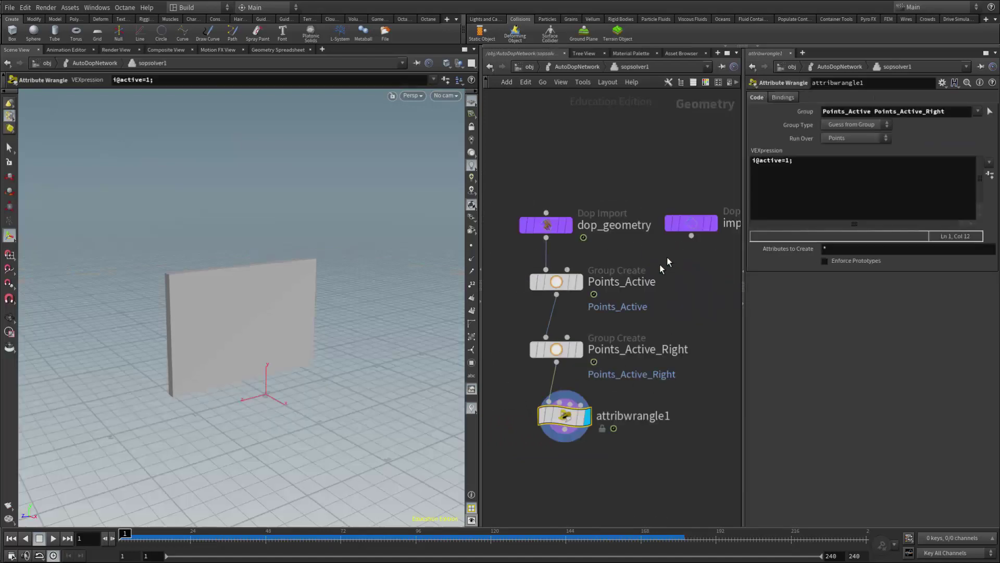
pyautogui.click(562, 66)
pyautogui.moveTo(695, 359); pyautogui.dragTo(637, 357, button='middle')
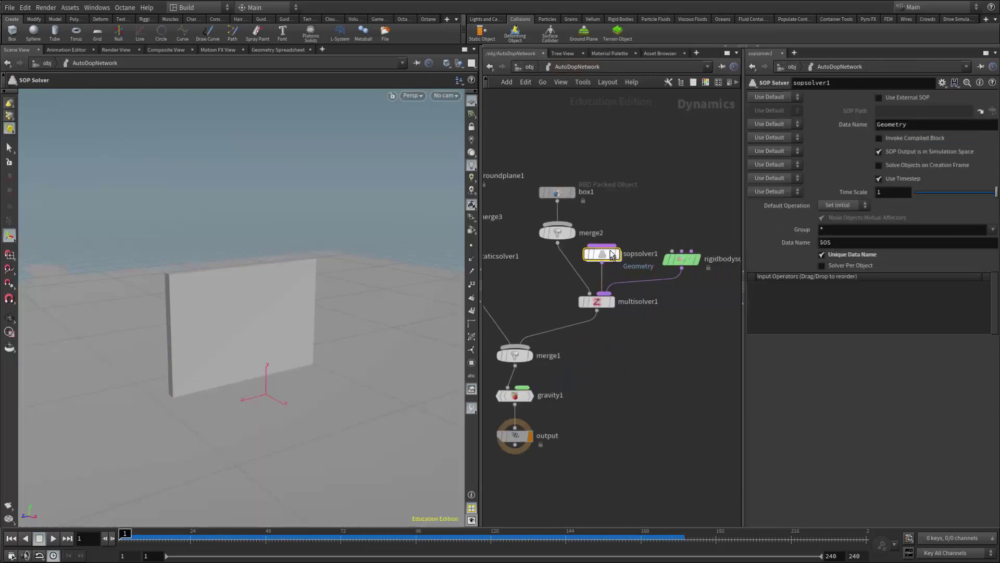